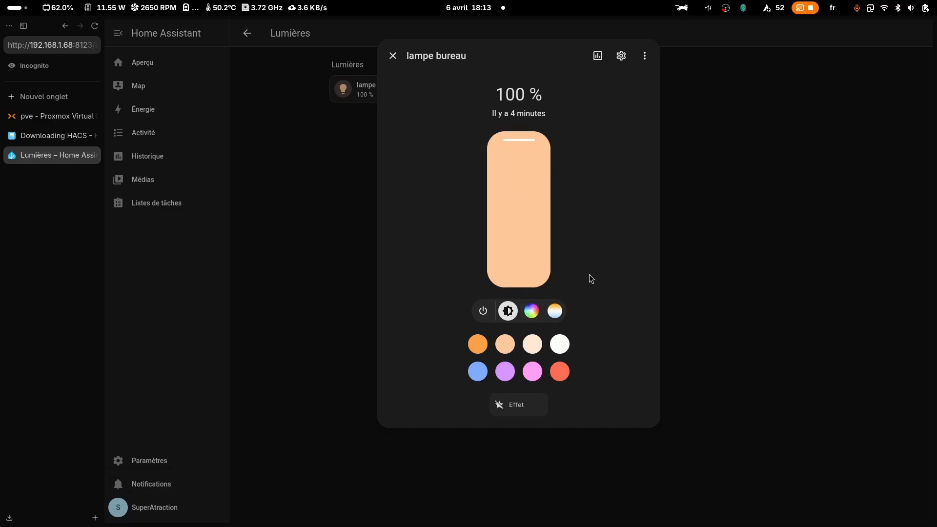
- Close the lampe bureau details and copy the HACS download script command from the Container instructions on hacs.xyz
{"action": "left_click", "coordinate": [774, 159]}
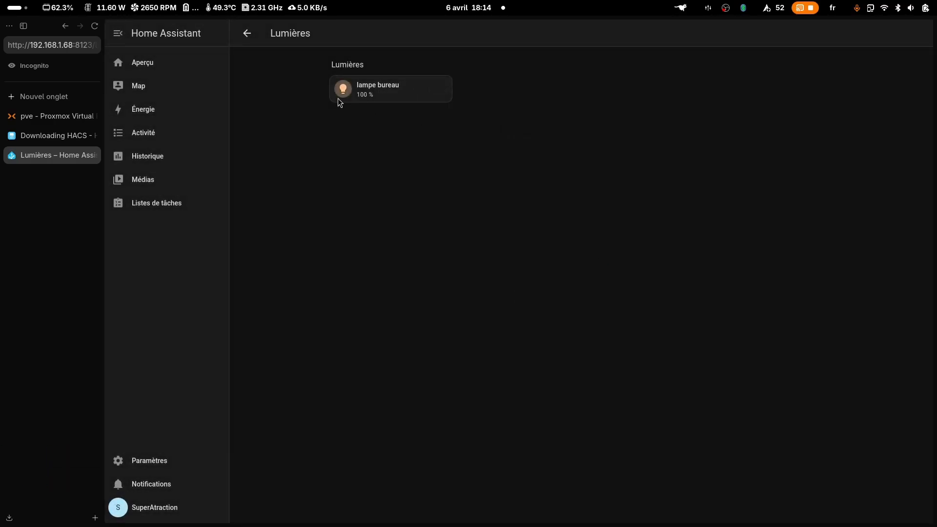
{"action": "left_click", "coordinate": [45, 140]}
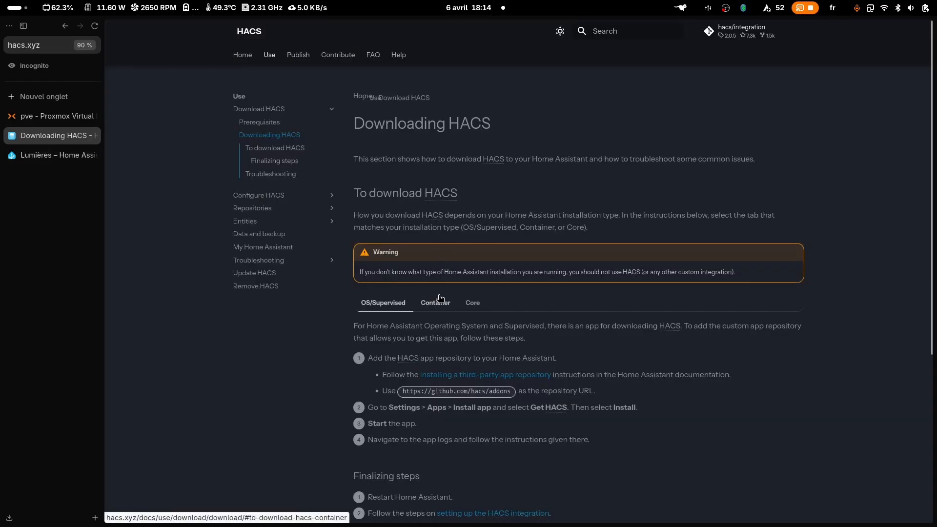
{"action": "double_click", "coordinate": [432, 350]}
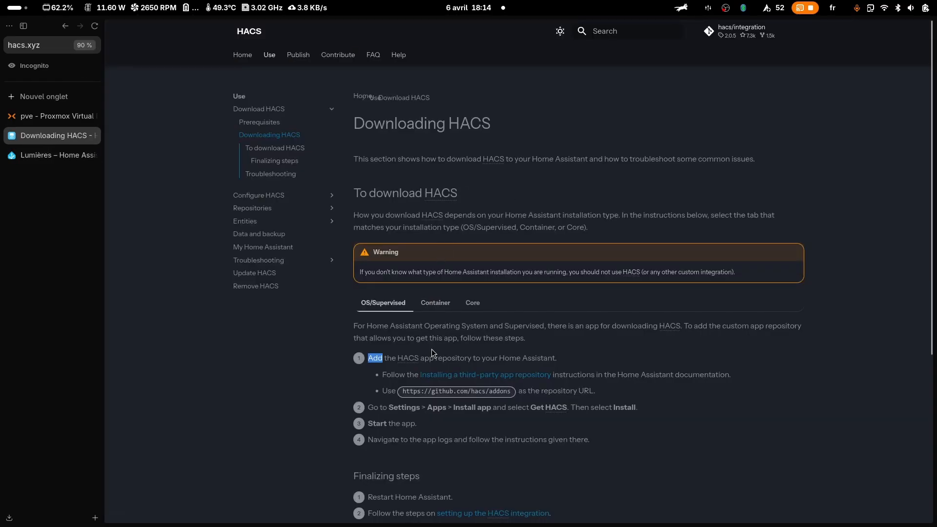
{"action": "left_click", "coordinate": [425, 306]}
{"action": "scroll", "coordinate": [612, 339], "scroll_direction": "down", "scroll_amount": 1}
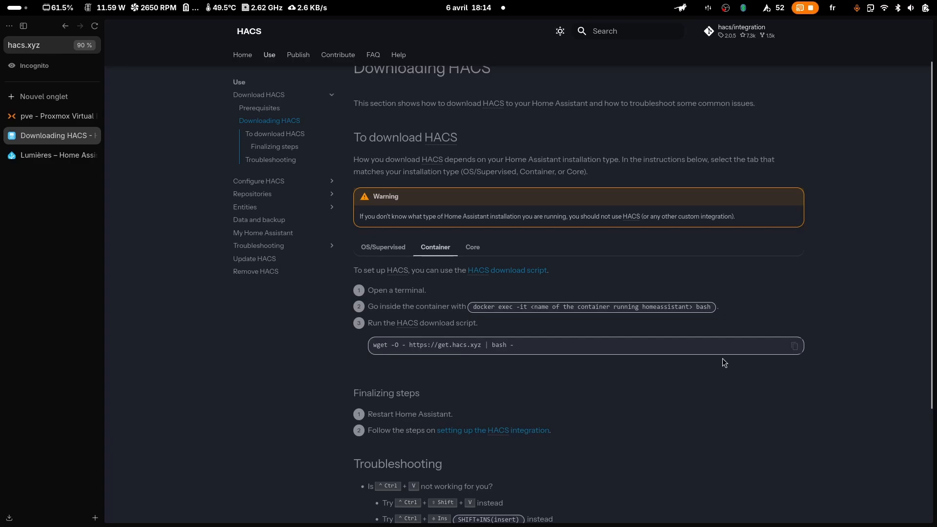
{"action": "left_click", "coordinate": [797, 348]}
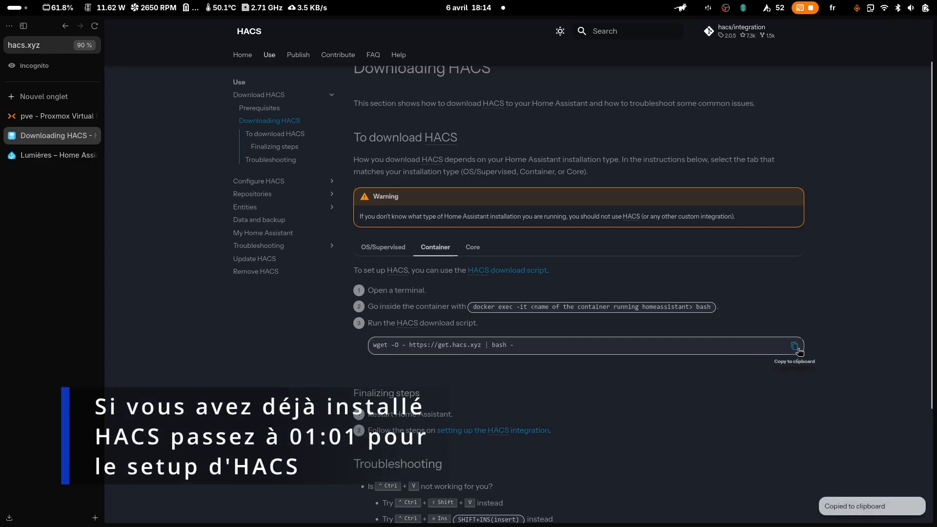
- Switch to the Proxmox console of container 107 (homeassistant) and list the running Docker containers with docker ps
{"action": "key", "text": "ctrl+shift+Tab"}
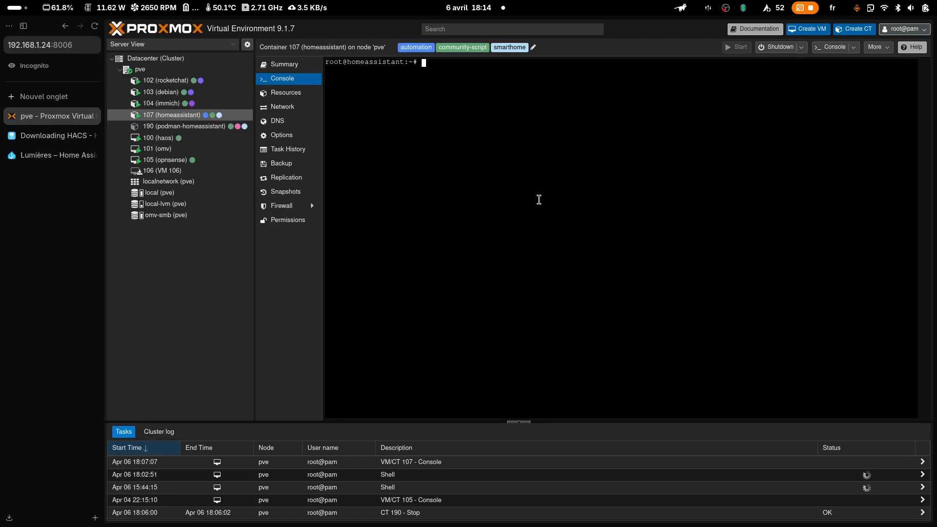
{"action": "type", "text": "docker ps"}
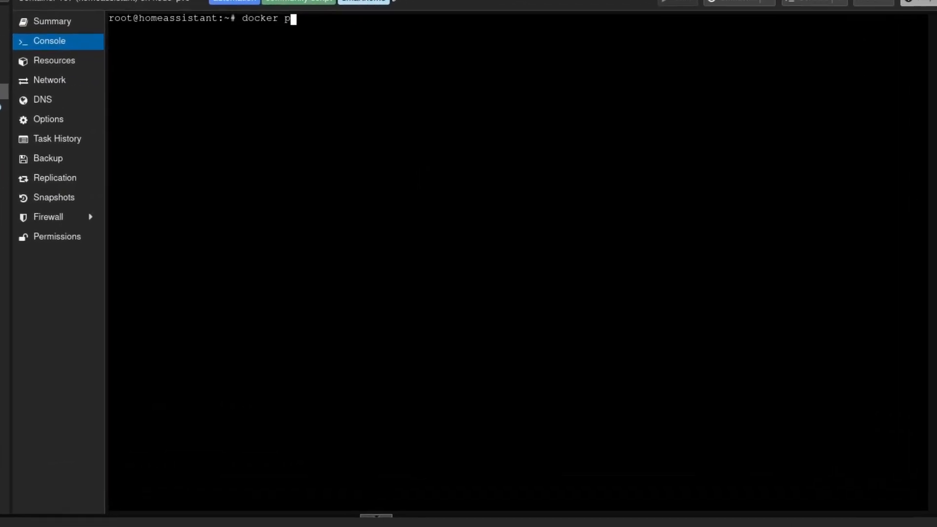
{"action": "key", "text": "Return"}
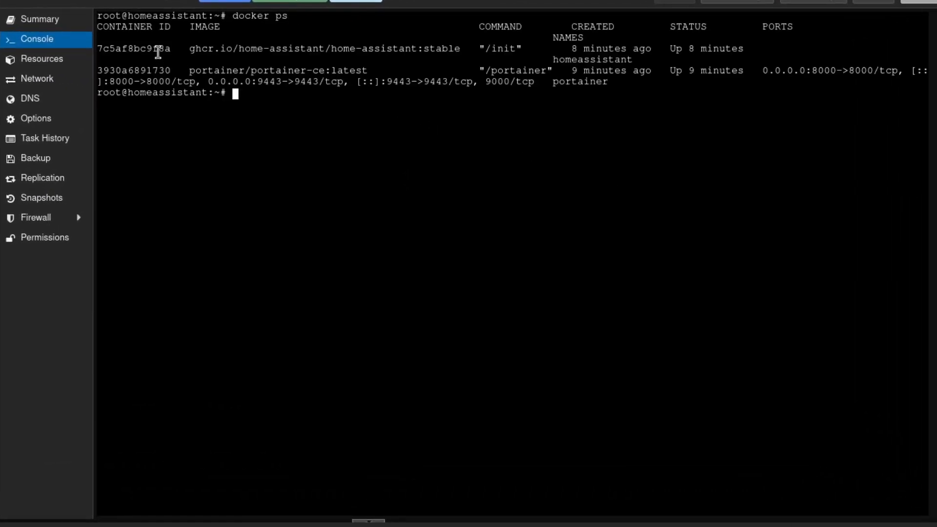
- Open a bash shell inside the home-assistant Docker container with docker exec -it 7c5af8bc9f8a bash
{"action": "double_click", "coordinate": [158, 49]}
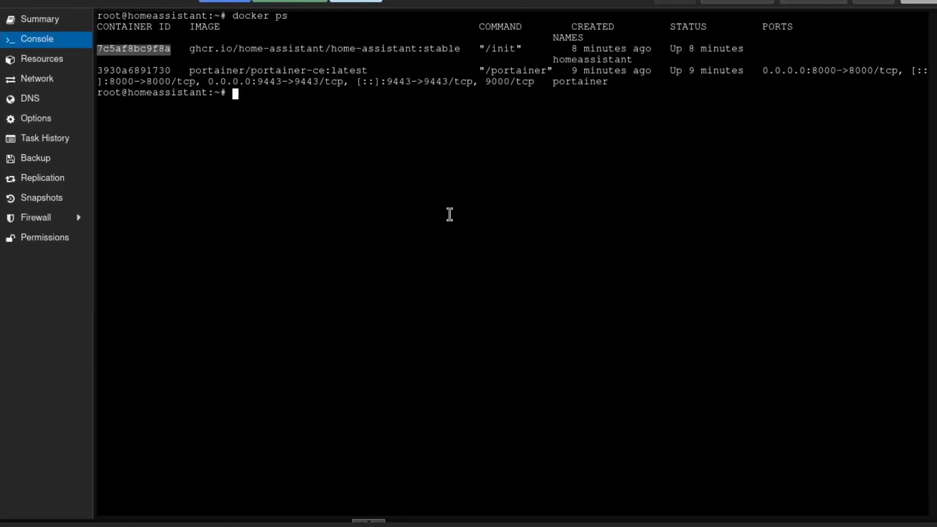
{"action": "left_click", "coordinate": [451, 215]}
{"action": "type", "text": "docker e"}
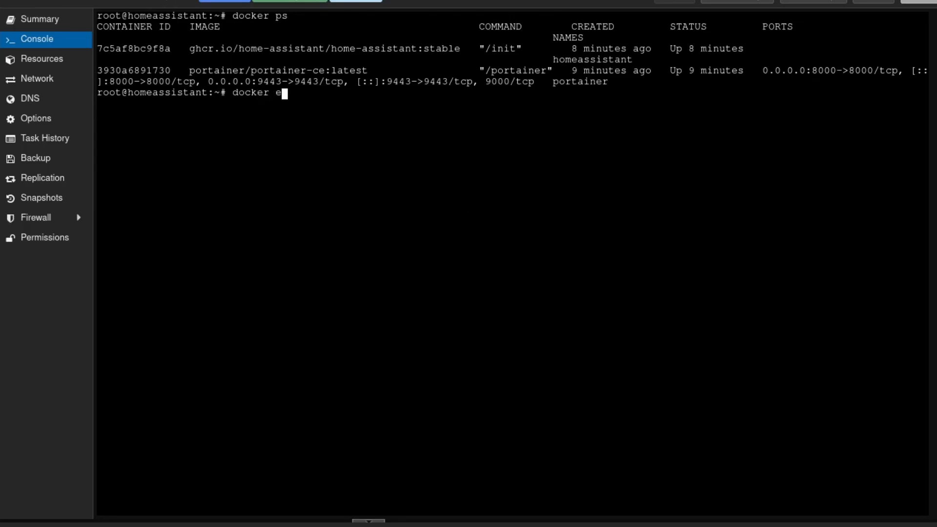
{"action": "type", "text": "xec -it"}
{"action": "double_click", "coordinate": [121, 48]}
{"action": "right_click", "coordinate": [121, 48]}
{"action": "left_click", "coordinate": [190, 128]}
{"action": "key", "text": "ctrl+v"}
{"action": "type", "text": "bash"}
{"action": "key", "text": "Return"}
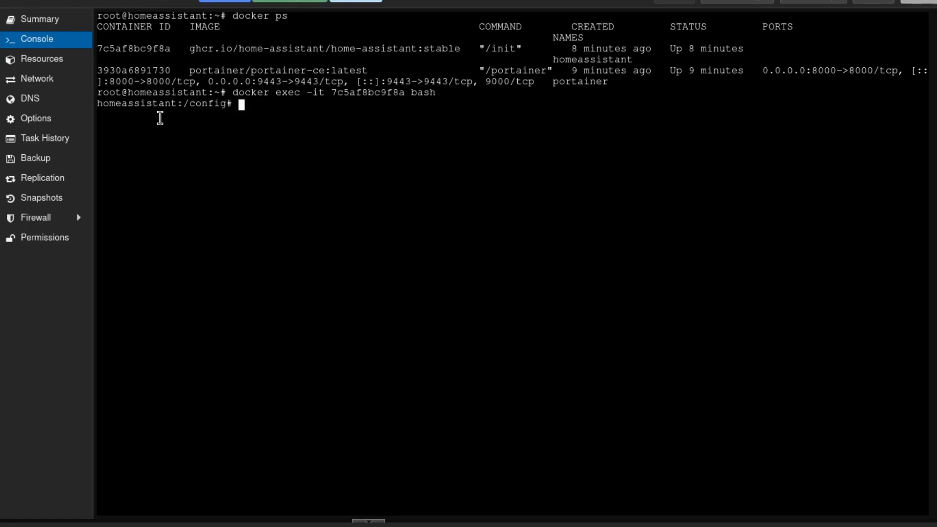
{"action": "left_click_drag", "start_coordinate": [173, 103], "coordinate": [262, 112]}
{"action": "left_click", "coordinate": [262, 112]}
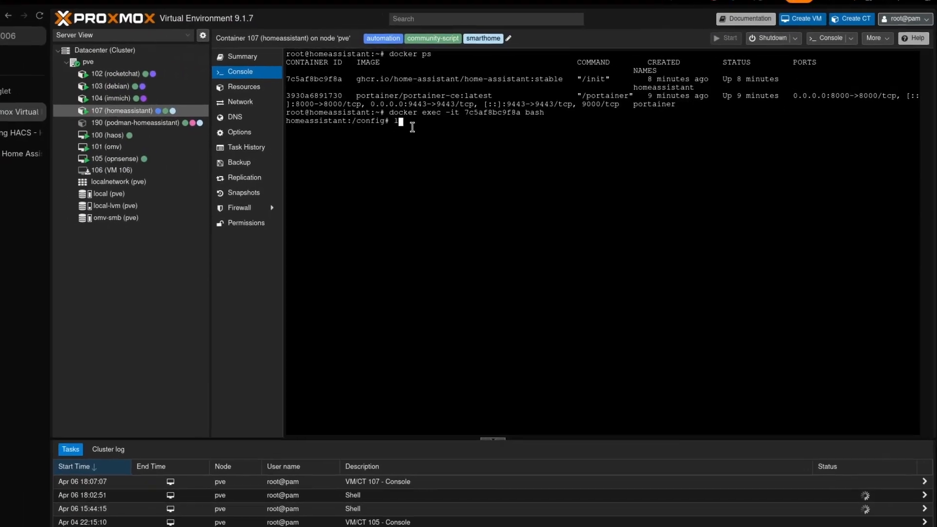
{"action": "key", "text": "ctrl+Tab"}
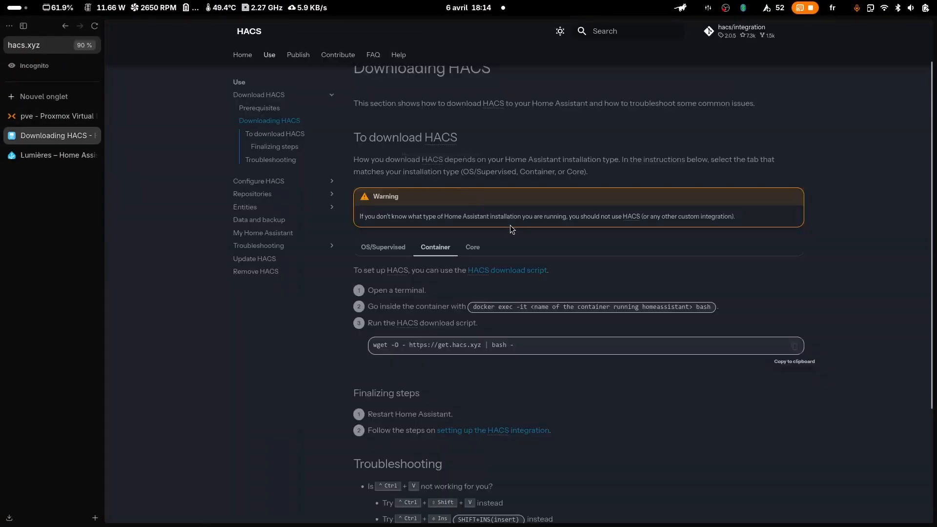
{"action": "left_click", "coordinate": [794, 346]}
{"action": "key", "text": "ctrl+Tab"}
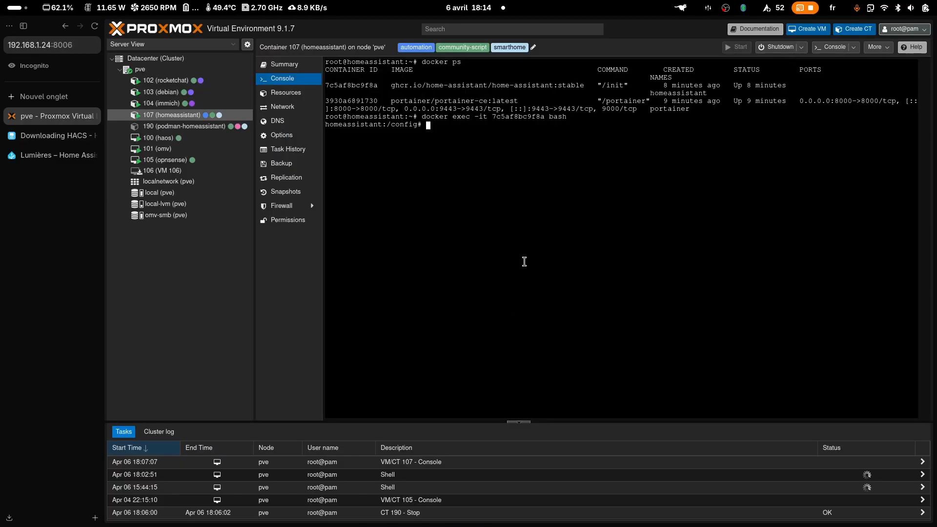
{"action": "key", "text": "ctrl+v"}
{"action": "key", "text": "Return"}
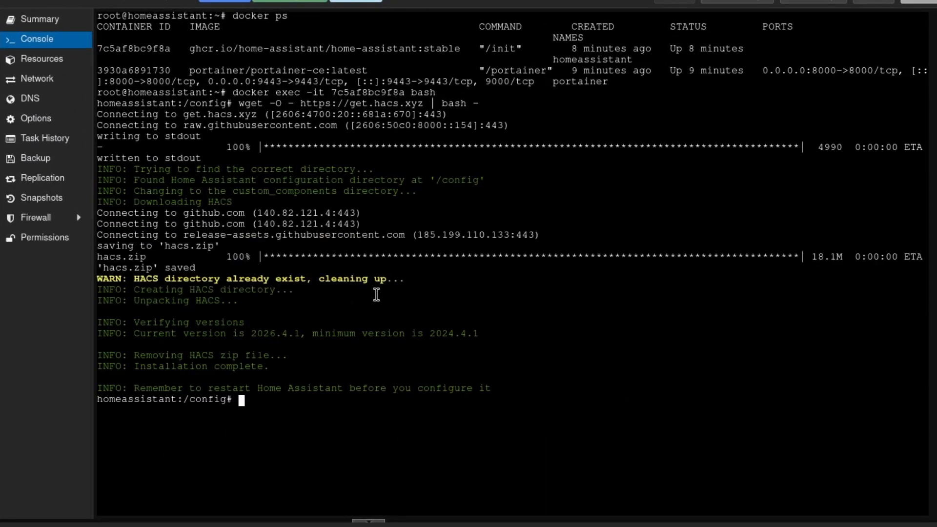
- Switch to Home Assistant and restart it from the developer tools in the settings
{"action": "key", "text": "ctrl+Tab"}
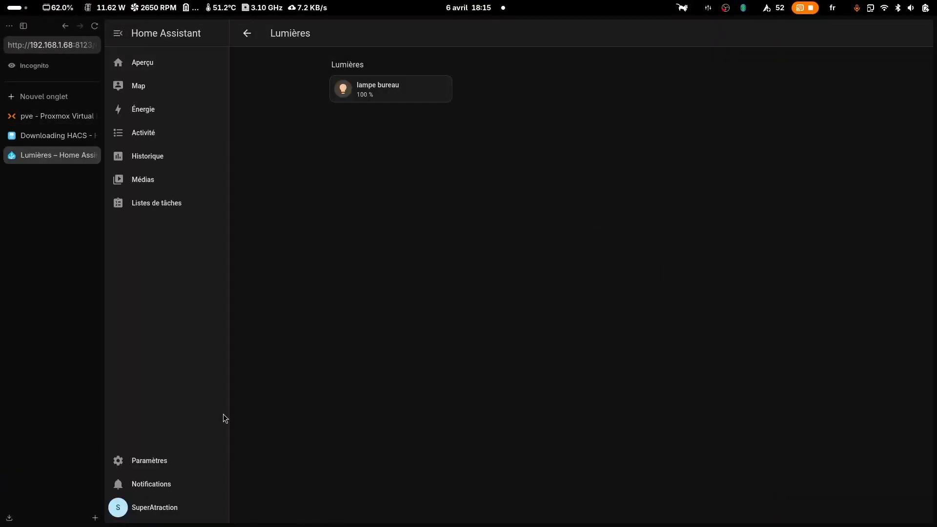
{"action": "left_click", "coordinate": [184, 461]}
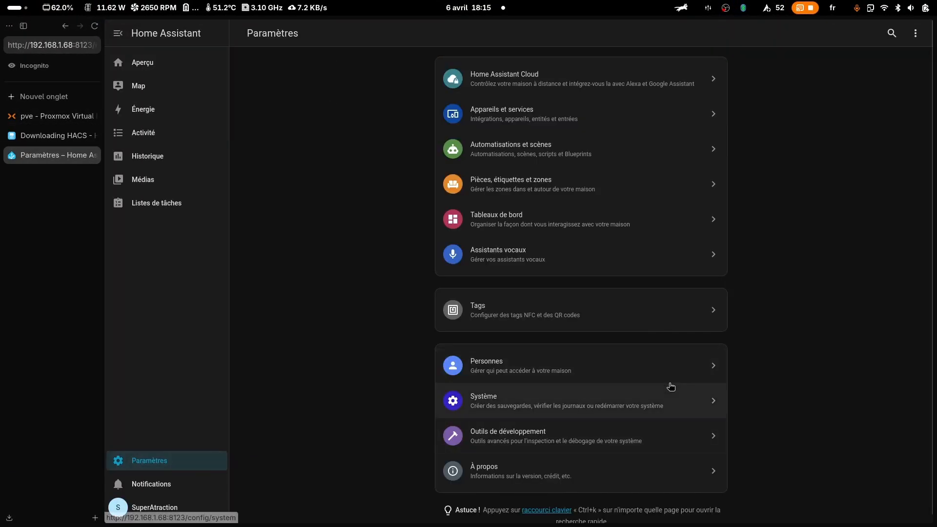
{"action": "left_click", "coordinate": [625, 429]}
{"action": "left_click", "coordinate": [791, 177]}
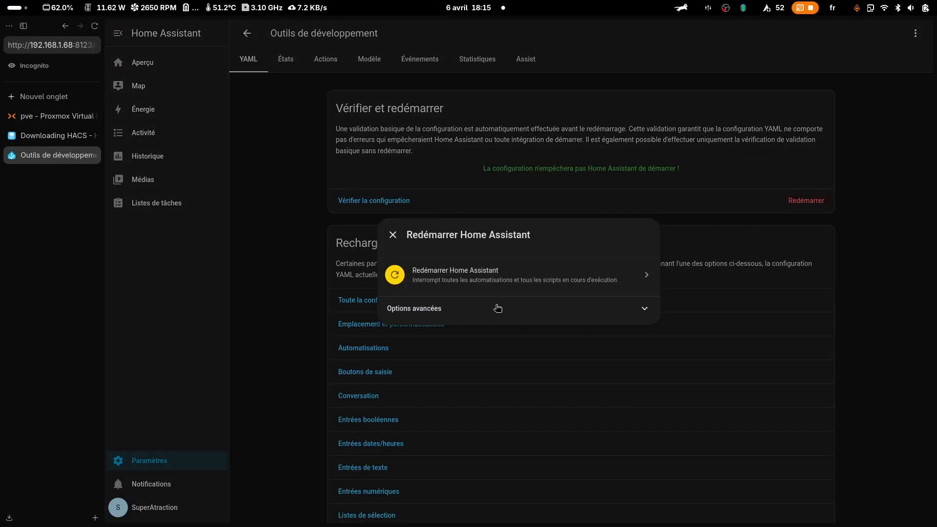
{"action": "left_click", "coordinate": [497, 276]}
{"action": "left_click", "coordinate": [634, 297]}
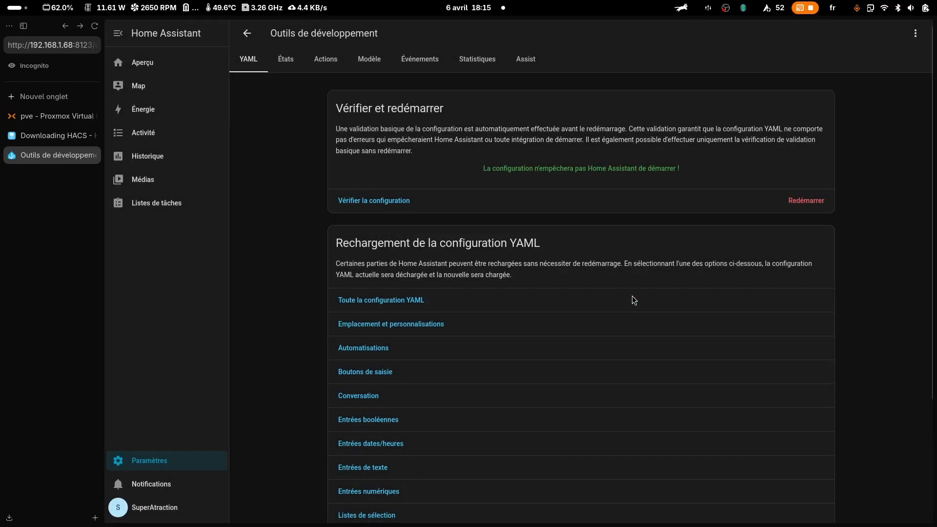
- Start adding a new integration under Appareils et services, searching for hacs and choosing HACS
{"action": "left_click", "coordinate": [153, 457]}
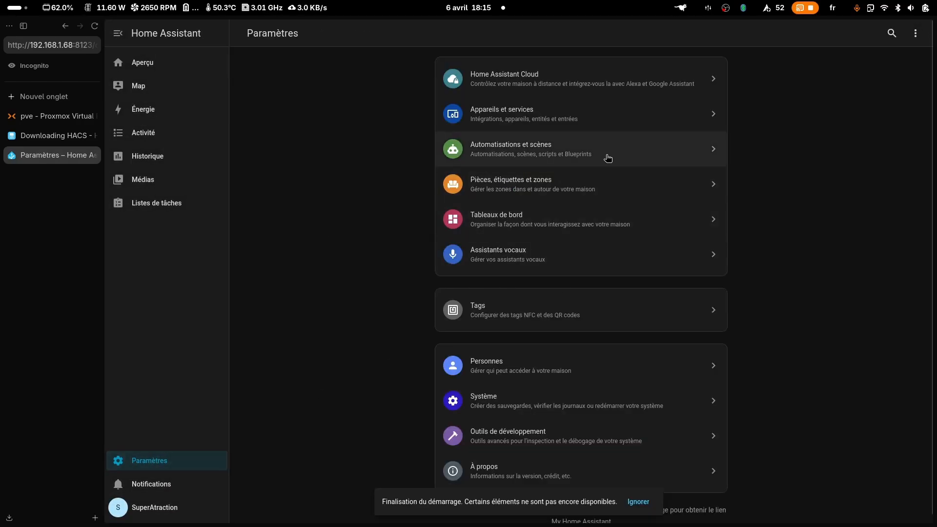
{"action": "left_click", "coordinate": [561, 117]}
{"action": "left_click", "coordinate": [864, 503]}
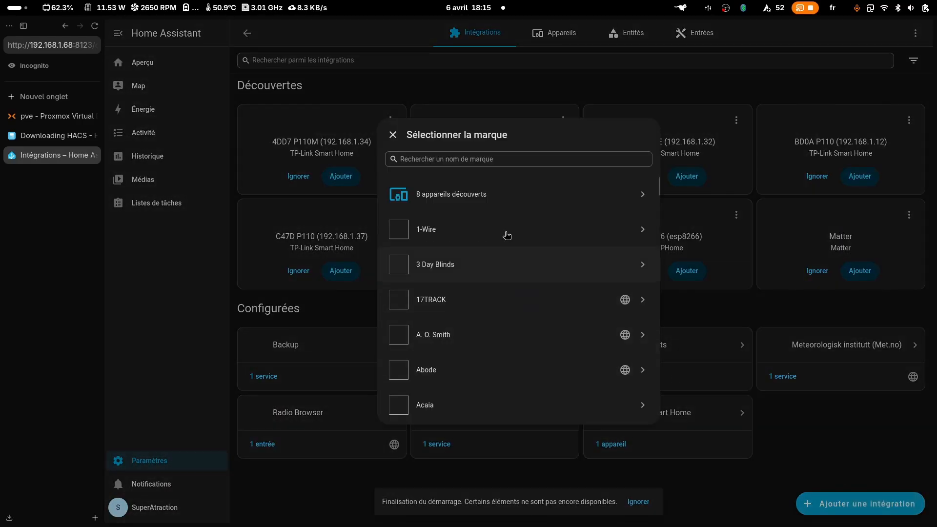
{"action": "type", "text": "hacs"}
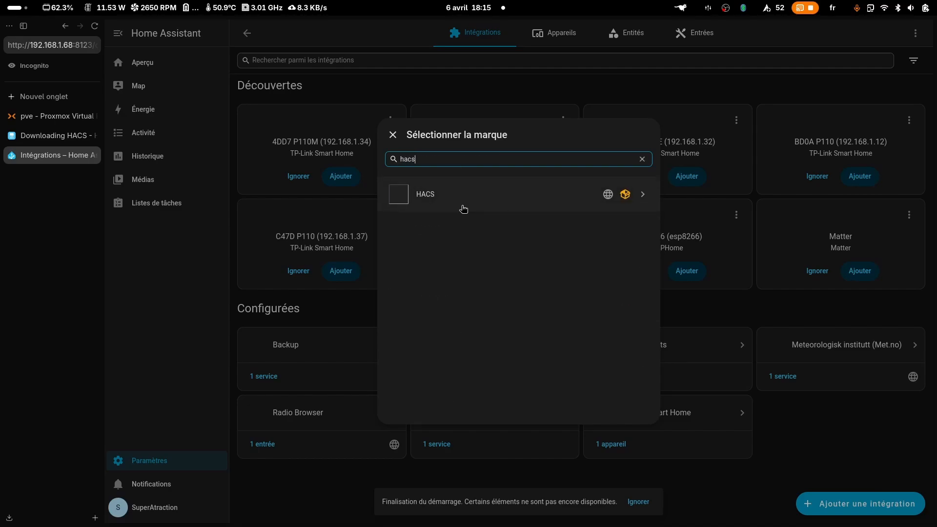
{"action": "left_click", "coordinate": [463, 209]}
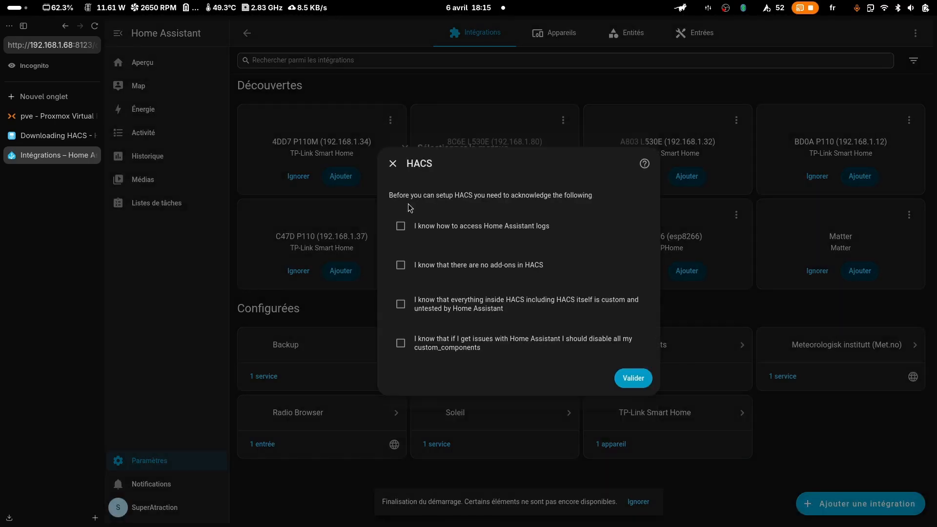
- Acknowledge all four HACS setup statements and submit them
{"action": "left_click", "coordinate": [402, 226]}
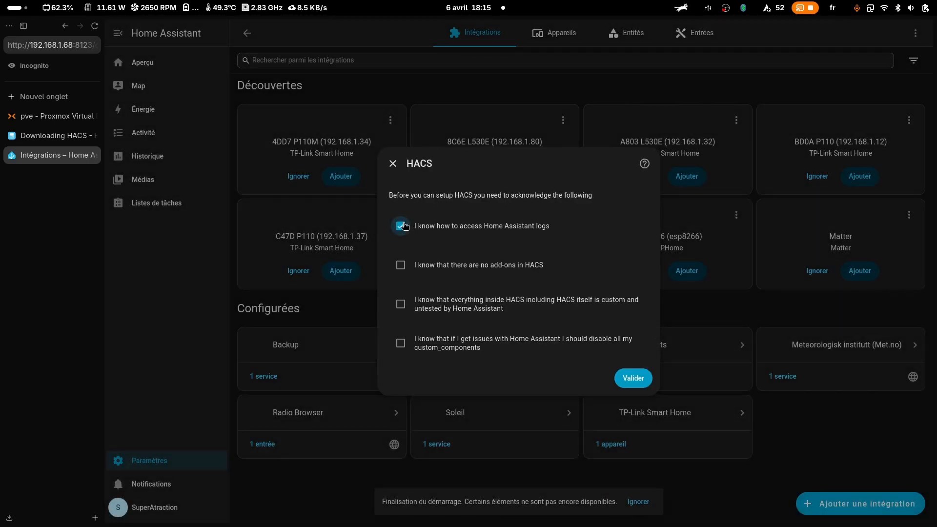
{"action": "left_click", "coordinate": [402, 268]}
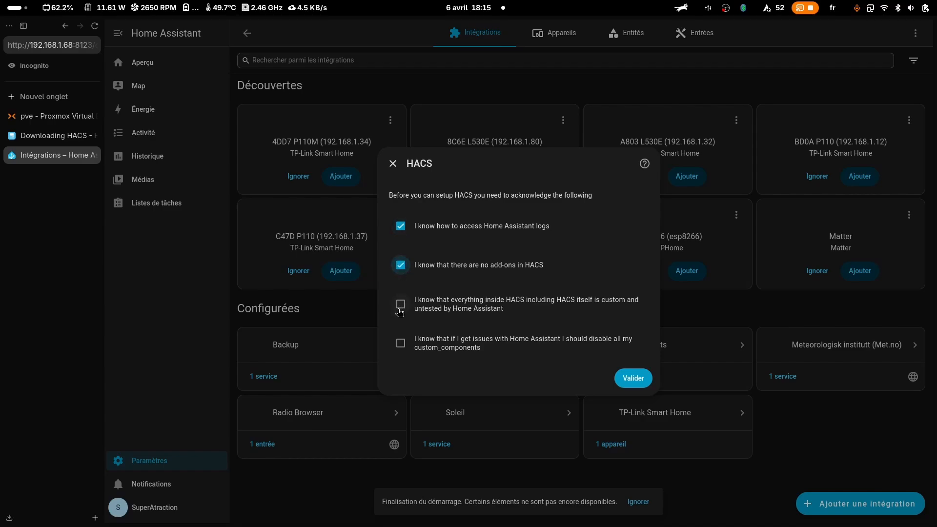
{"action": "left_click", "coordinate": [400, 306]}
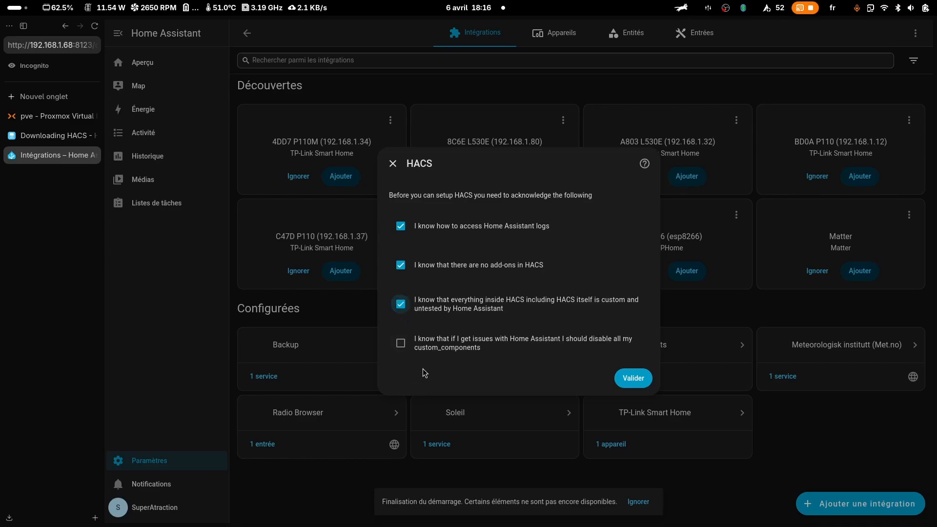
{"action": "left_click", "coordinate": [402, 347]}
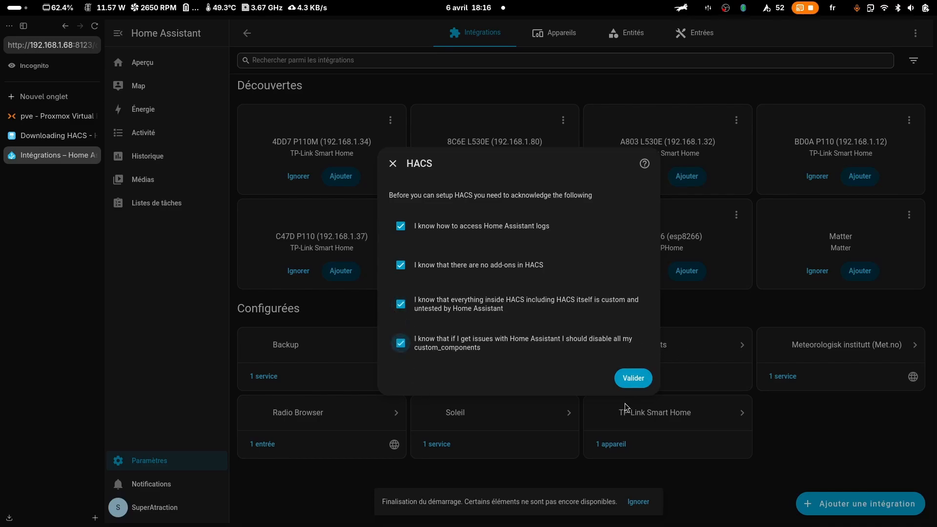
{"action": "left_click", "coordinate": [632, 380]}
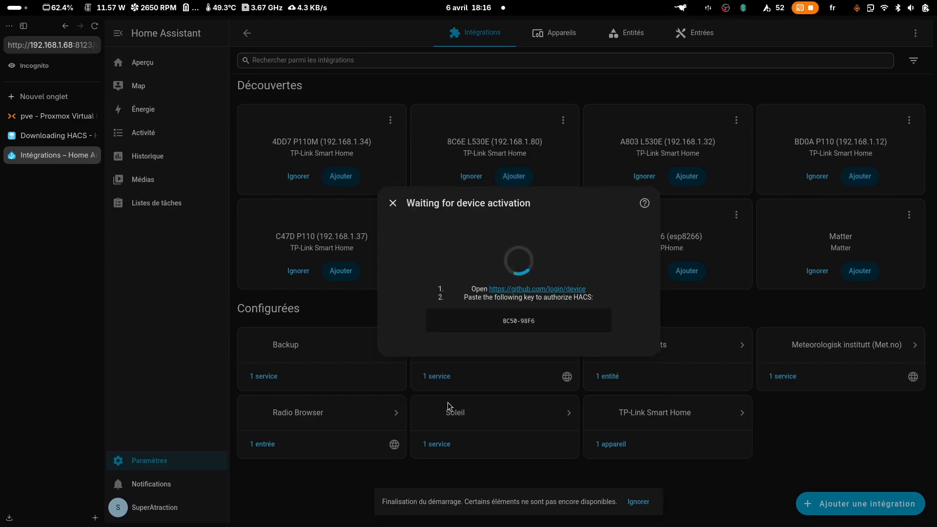
- Copy the github.com/login/device link from the HACS activation dialog and open it in a new tab of the other browser window
{"action": "right_click", "coordinate": [537, 290]}
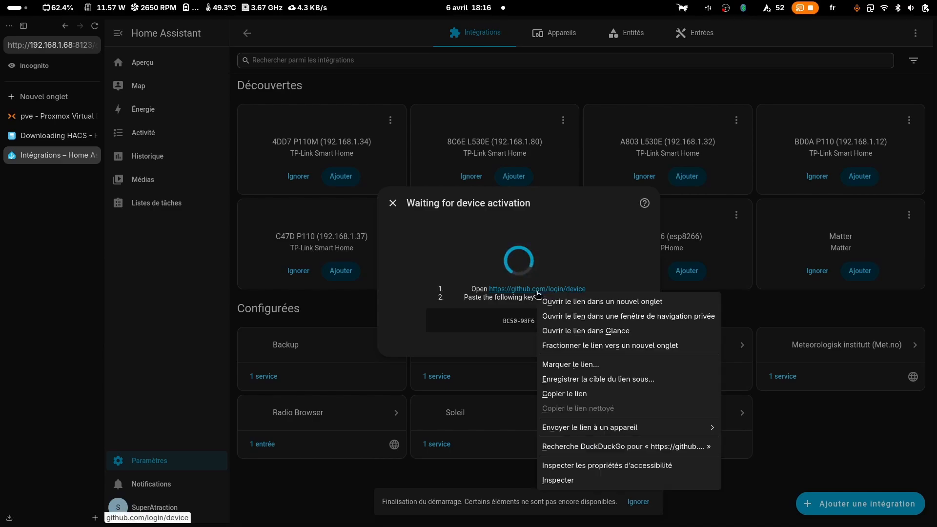
{"action": "left_click", "coordinate": [571, 399]}
{"action": "key", "text": "alt+Tab"}
{"action": "key", "text": "ctrl+t"}
{"action": "key", "text": "ctrl+v"}
{"action": "key", "text": "Return"}
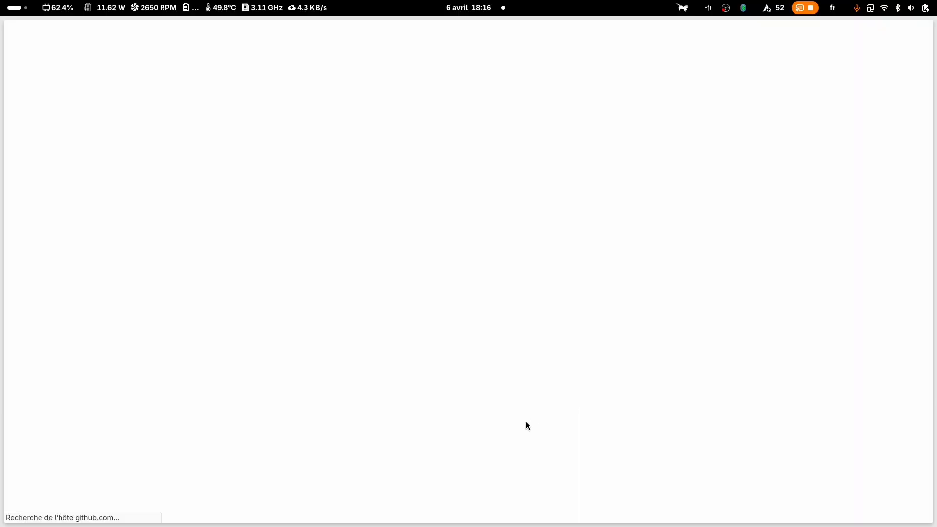
- Copy the device activation key from Home Assistant, continue on GitHub with the signed-in account, and submit the key there
{"action": "key", "text": "alt+Tab"}
{"action": "double_click", "coordinate": [519, 321]}
{"action": "key", "text": "ctrl+c"}
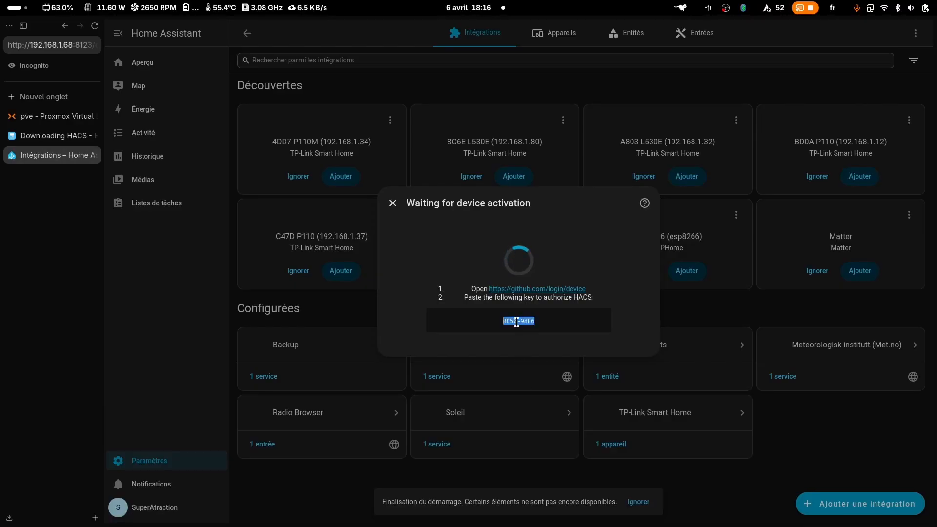
{"action": "key", "text": "alt+Tab"}
{"action": "left_click", "coordinate": [548, 177]}
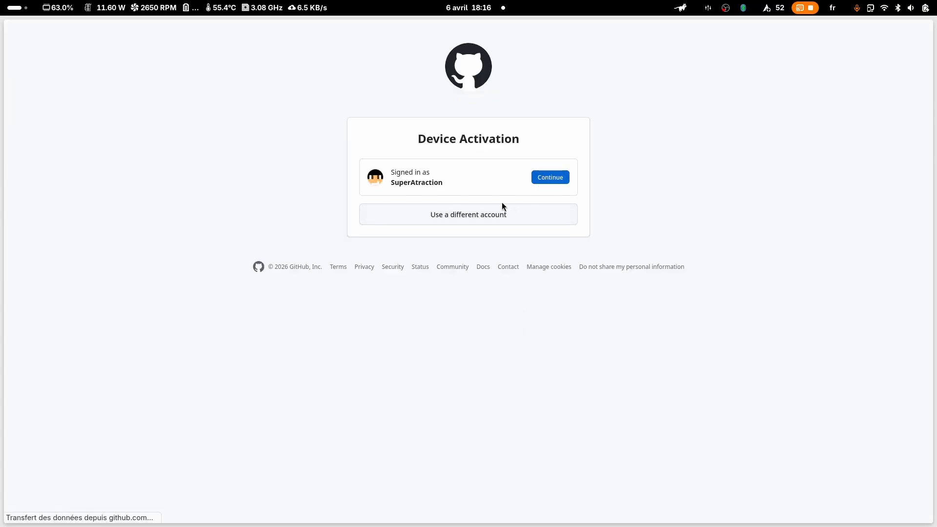
{"action": "key", "text": "ctrl+v"}
{"action": "left_click", "coordinate": [465, 264]}
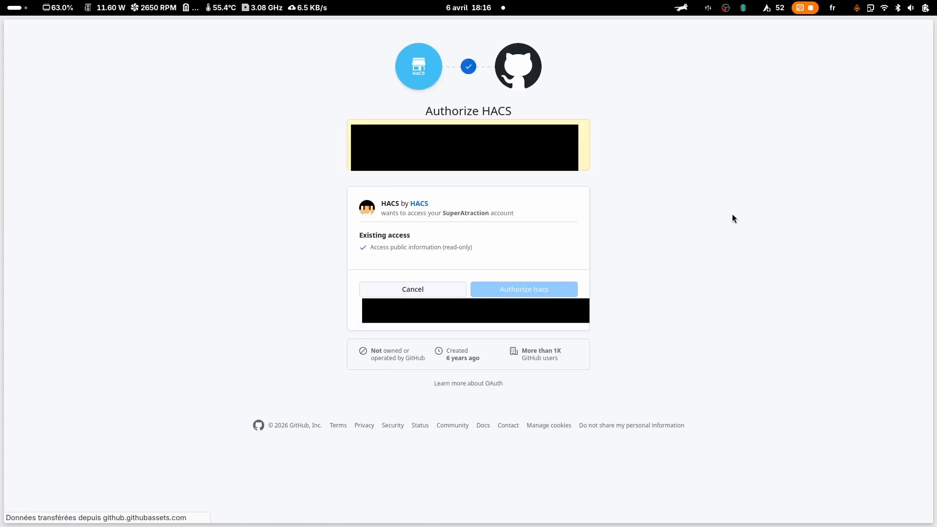
- Authorize HACS on GitHub, then return to Home Assistant and finish the HACS integration setup
{"action": "left_click", "coordinate": [550, 290]}
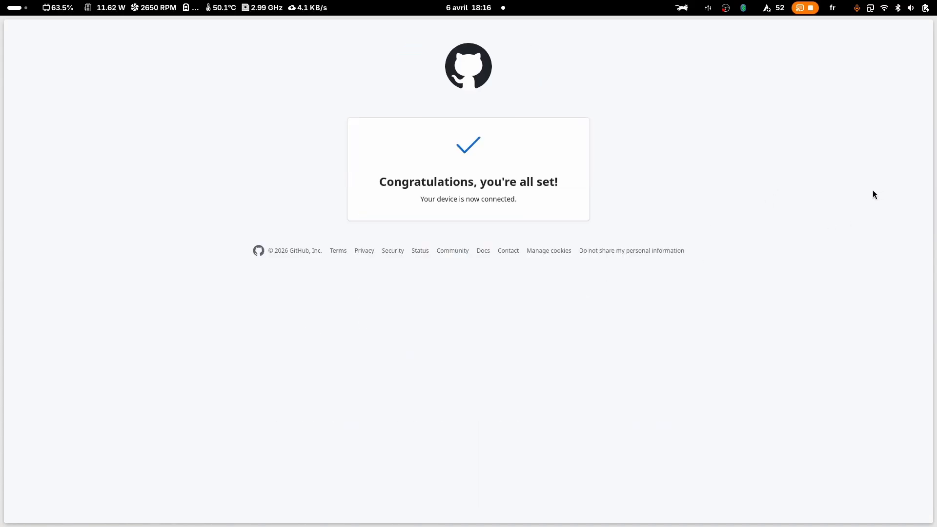
{"action": "key", "text": "alt+Tab"}
{"action": "left_click", "coordinate": [623, 345]}
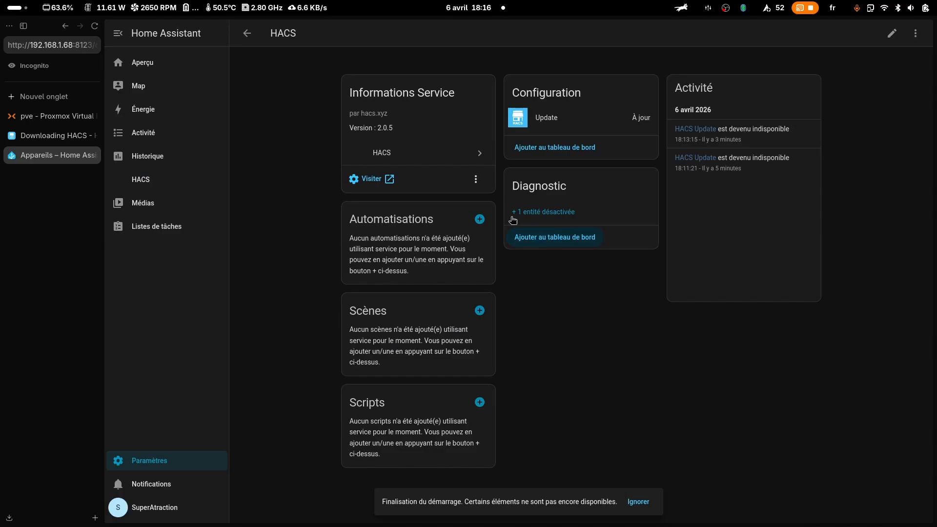
- View the controllable lights listed in the home overview's Lumières summary
{"action": "left_click", "coordinate": [146, 62]}
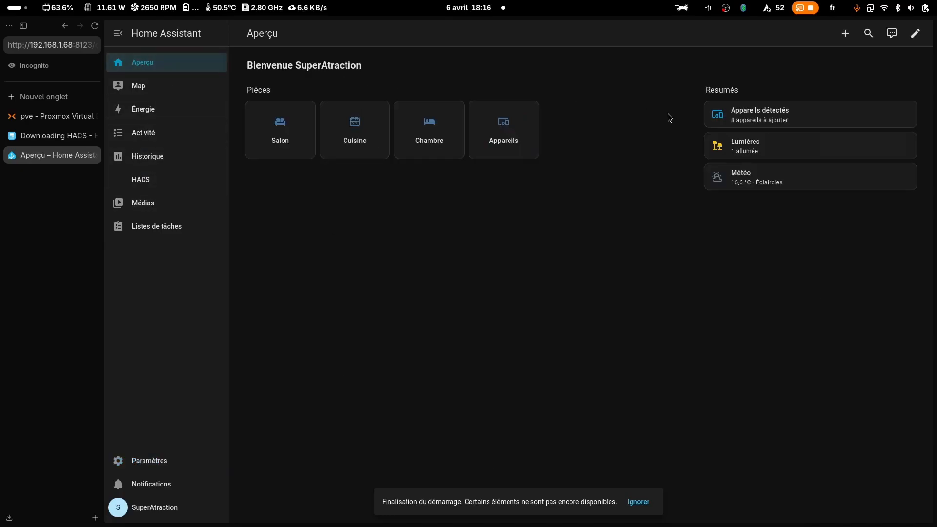
{"action": "left_click", "coordinate": [784, 148]}
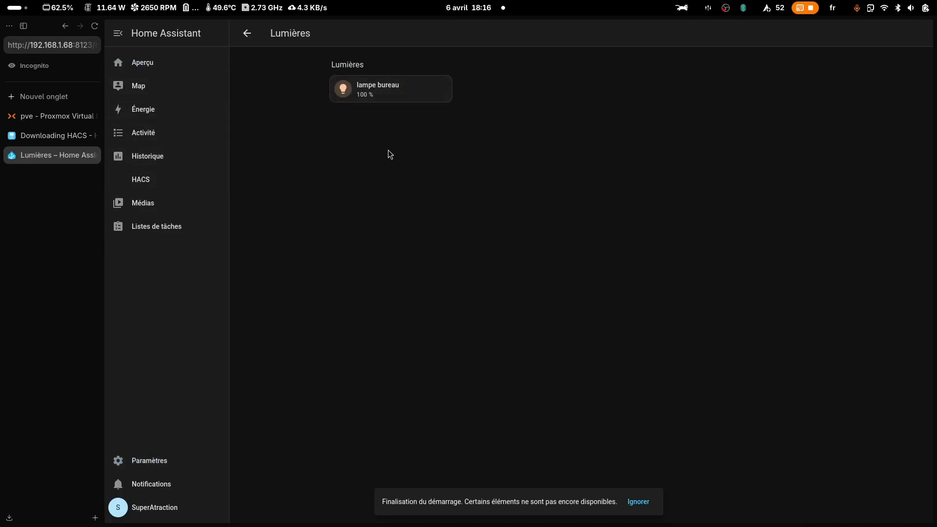
- Search the HACS store for "adap" and open the Adaptive Lighting repository
{"action": "left_click", "coordinate": [178, 180]}
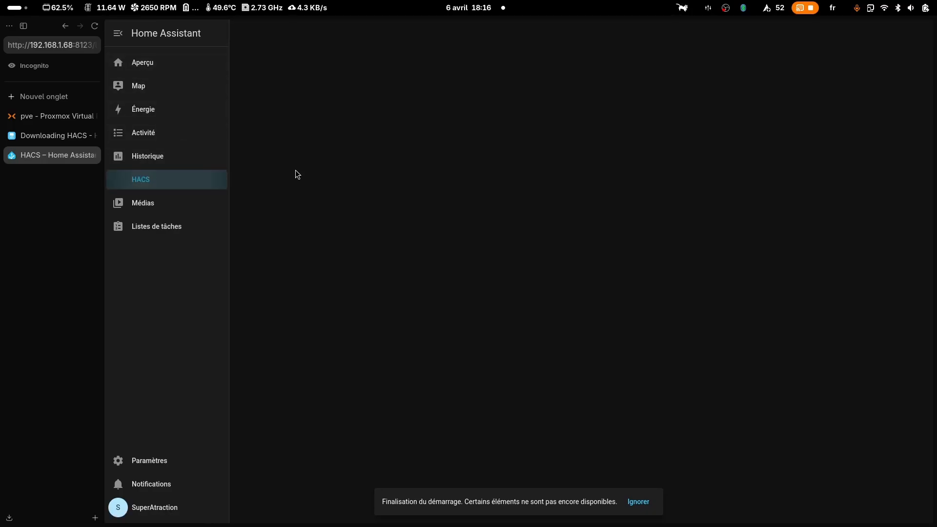
{"action": "left_click", "coordinate": [390, 57]}
{"action": "type", "text": "adap"}
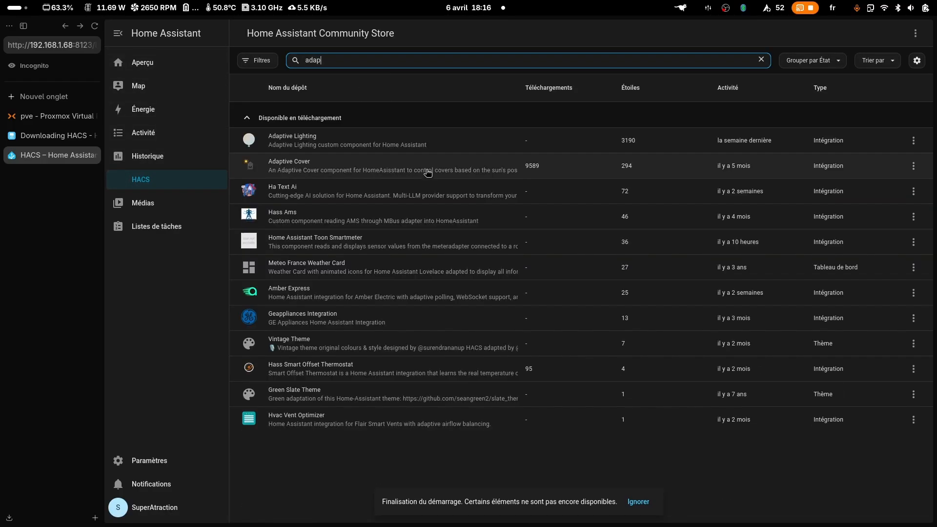
{"action": "left_click", "coordinate": [420, 155]}
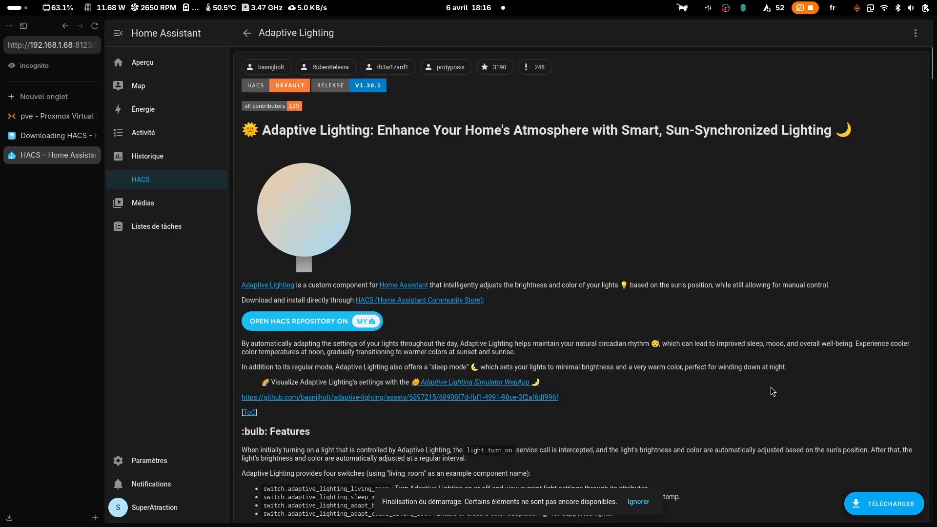
- Download version v1.30.1 of Adaptive Lighting through HACS
{"action": "left_click", "coordinate": [886, 508]}
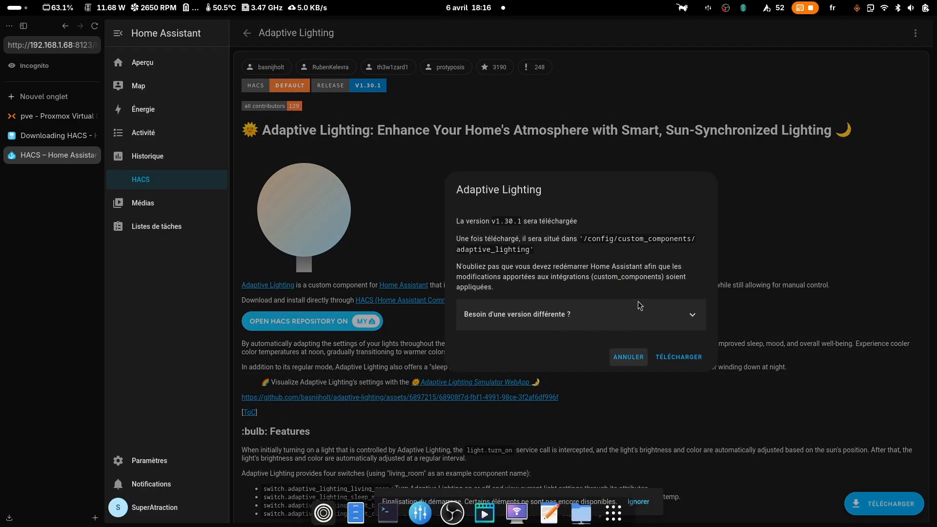
{"action": "left_click", "coordinate": [677, 312]}
{"action": "left_click", "coordinate": [681, 283]}
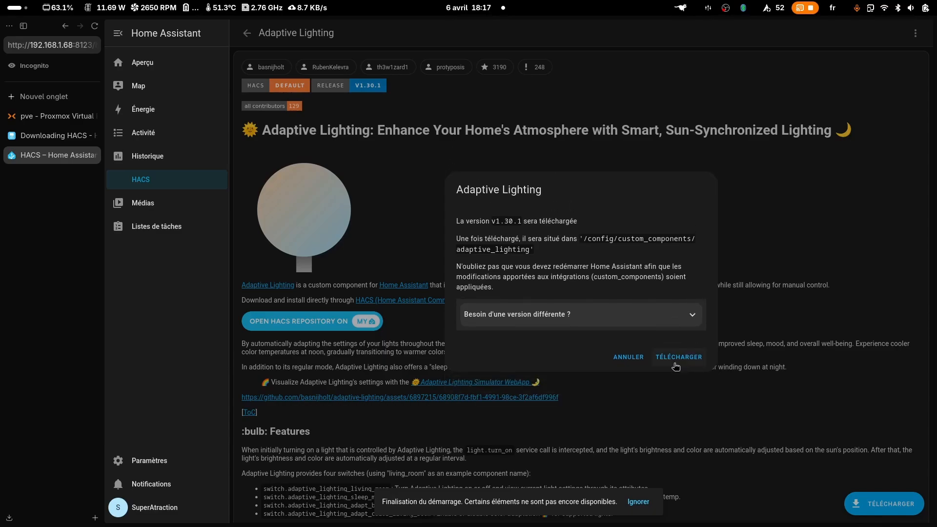
{"action": "left_click", "coordinate": [676, 364]}
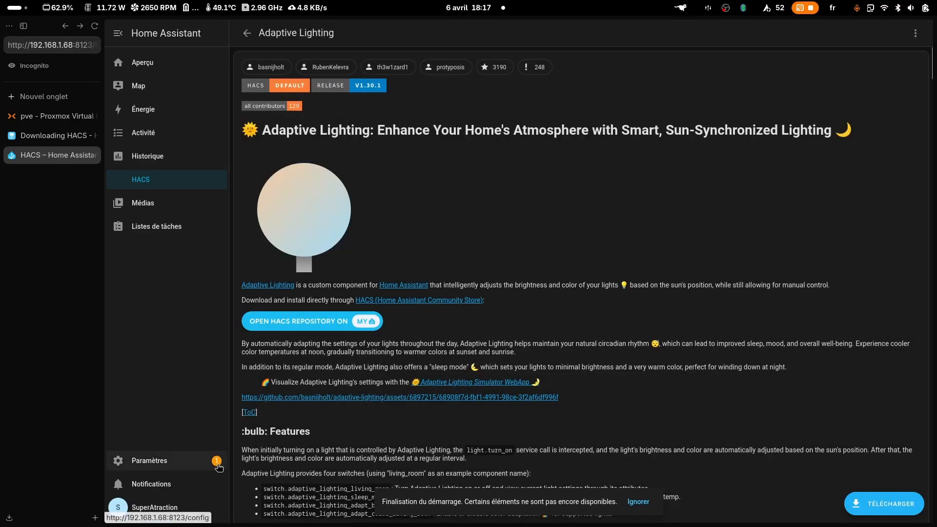
- Submit the HACS "Restart required" correction in the settings to restart Home Assistant
{"action": "left_click", "coordinate": [146, 460]}
{"action": "left_click", "coordinate": [583, 117]}
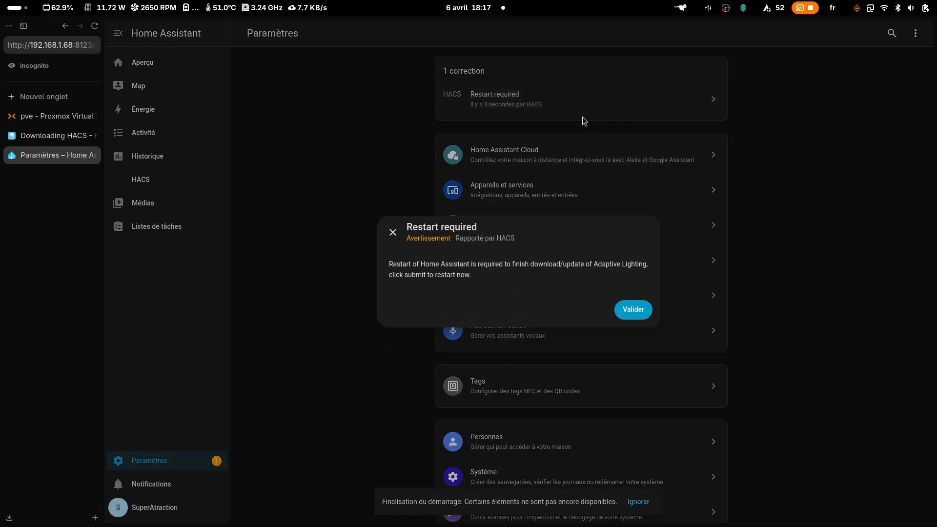
{"action": "left_click", "coordinate": [637, 310]}
{"action": "left_click", "coordinate": [626, 300]}
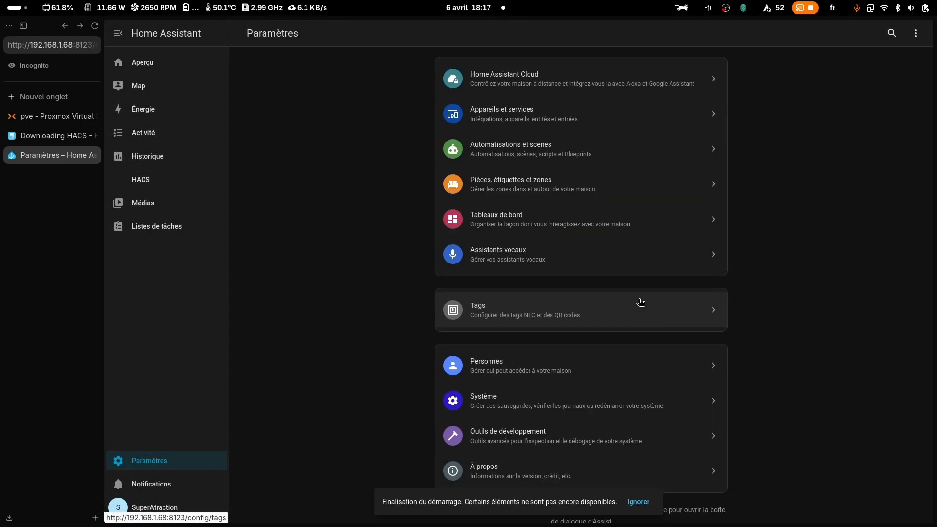
- Start adding a new integration, search the brands for "ada" and choose Adaptive Lighting
{"action": "left_click", "coordinate": [559, 120]}
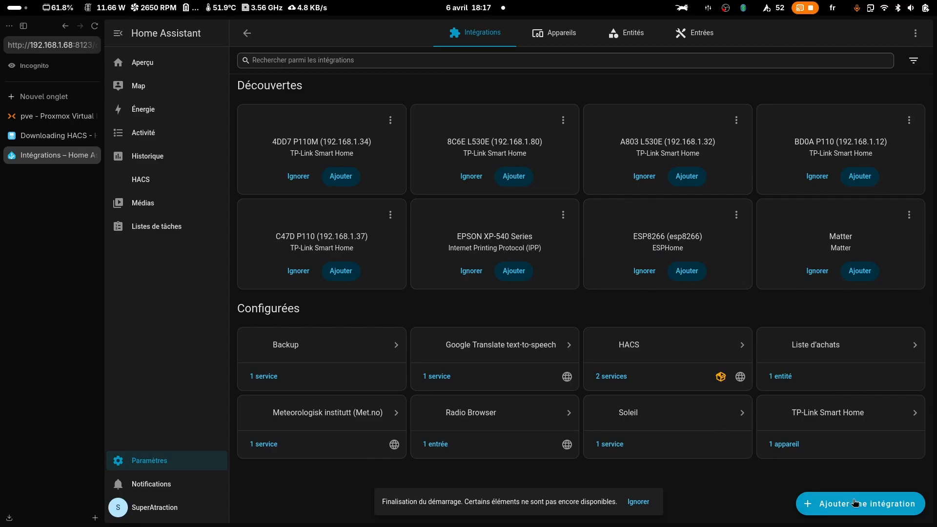
{"action": "left_click", "coordinate": [856, 503]}
{"action": "type", "text": "ada"}
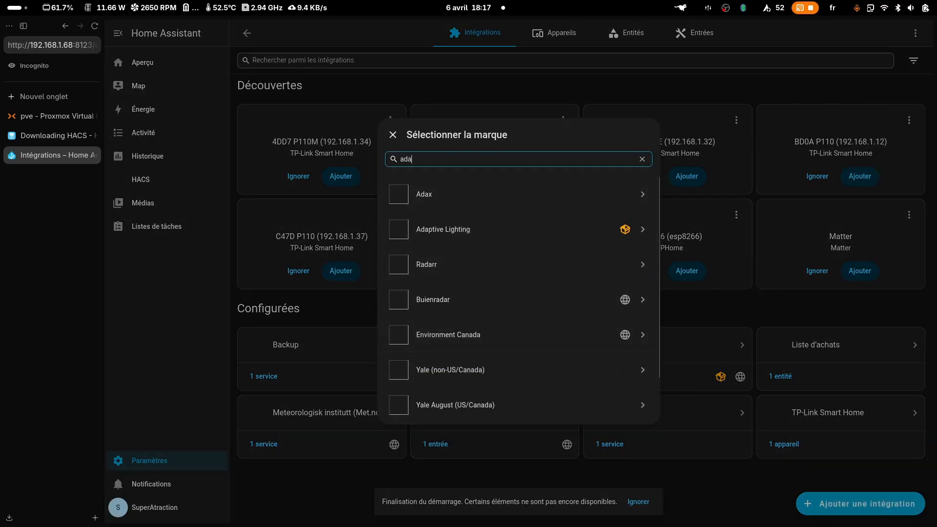
{"action": "left_click", "coordinate": [488, 223]}
- Name the adaptive lighting instance Bureau, assign its device to the Salon room and finish the setup
{"action": "left_click", "coordinate": [534, 285]}
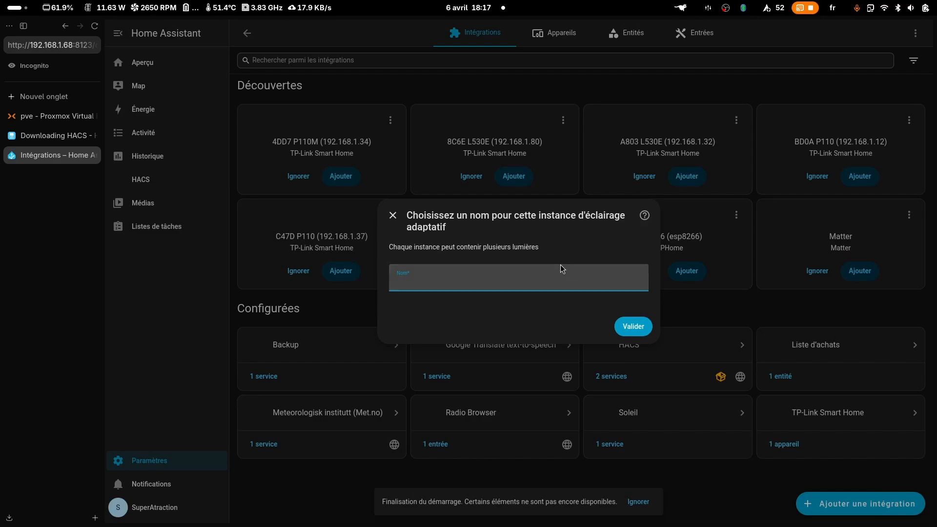
{"action": "type", "text": "Bu"}
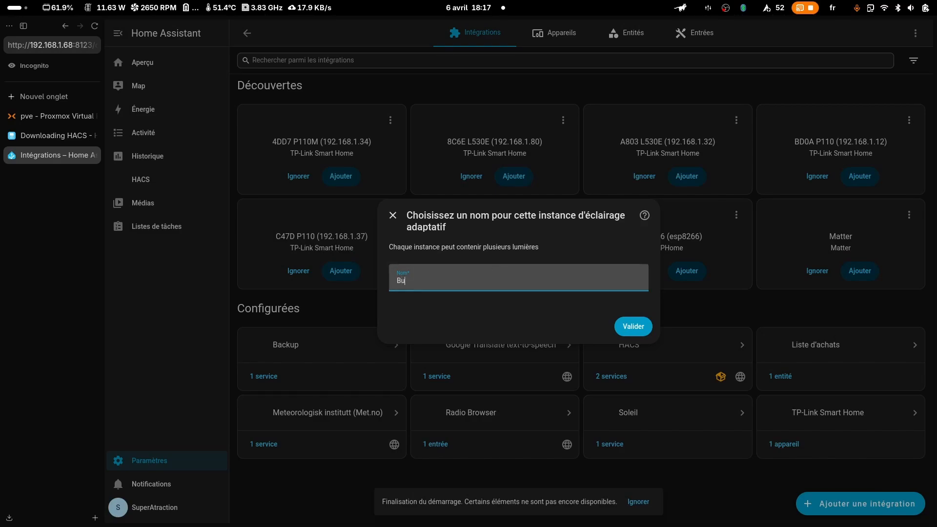
{"action": "type", "text": "reau"}
{"action": "left_click", "coordinate": [635, 328]}
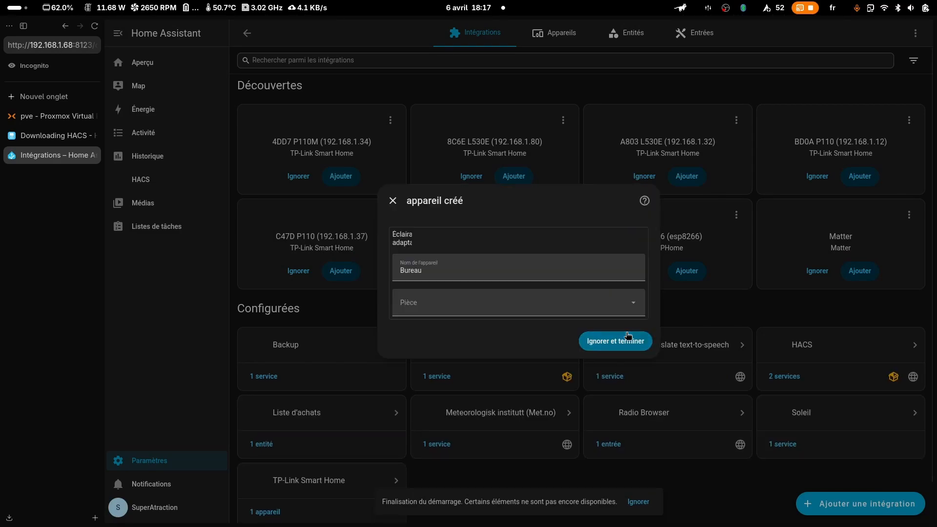
{"action": "left_click", "coordinate": [616, 339]}
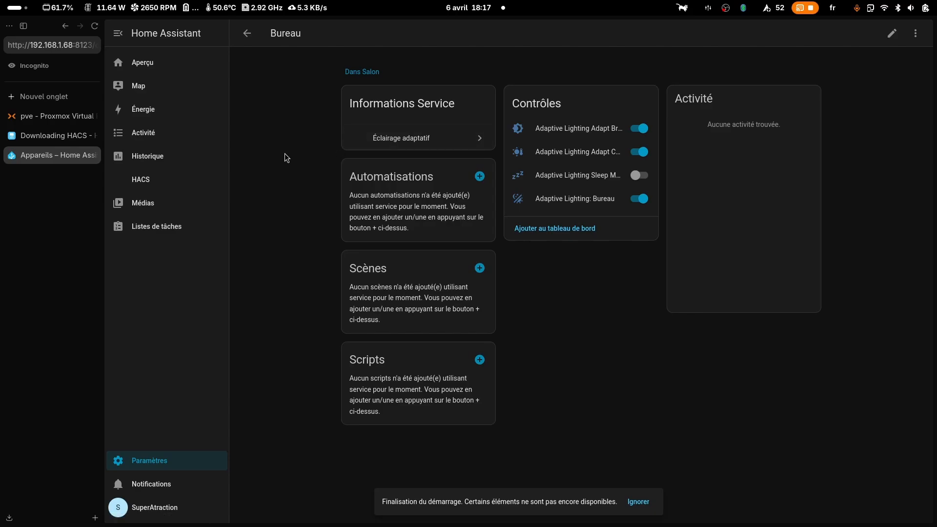
- Open the configuration options of the Bureau entry in the Éclairage adaptatif integration
{"action": "left_click", "coordinate": [173, 469]}
{"action": "left_click", "coordinate": [519, 126]}
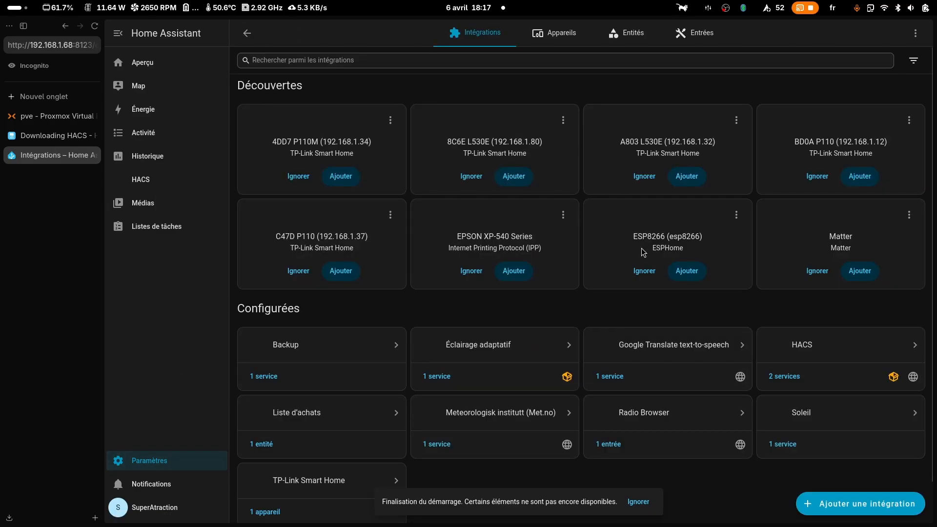
{"action": "left_click", "coordinate": [490, 352]}
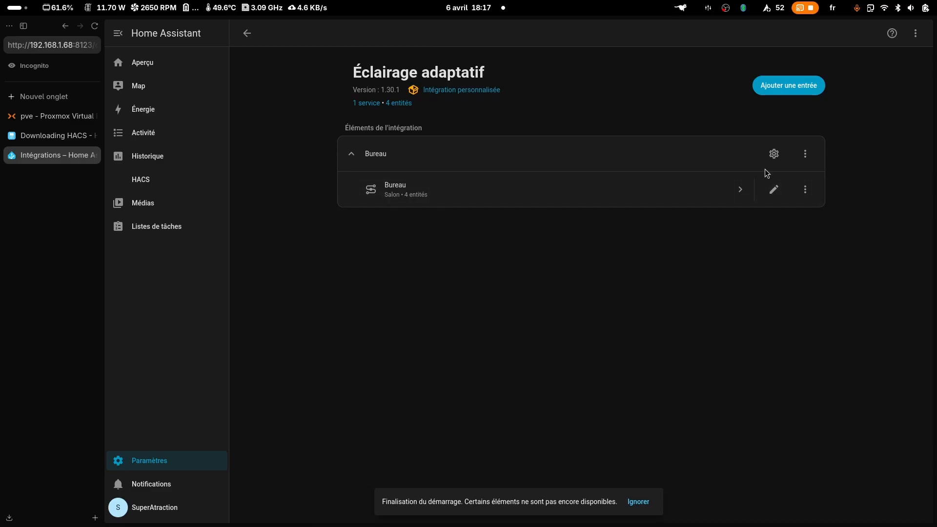
{"action": "left_click", "coordinate": [774, 154]}
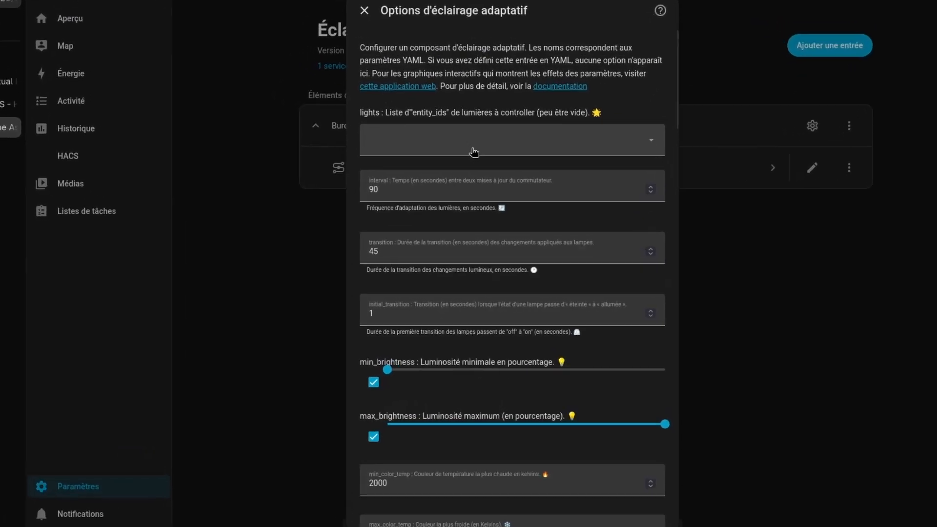
- Add lampe bureau as the light controlled by the Bureau adaptive lighting instance
{"action": "left_click", "coordinate": [482, 171]}
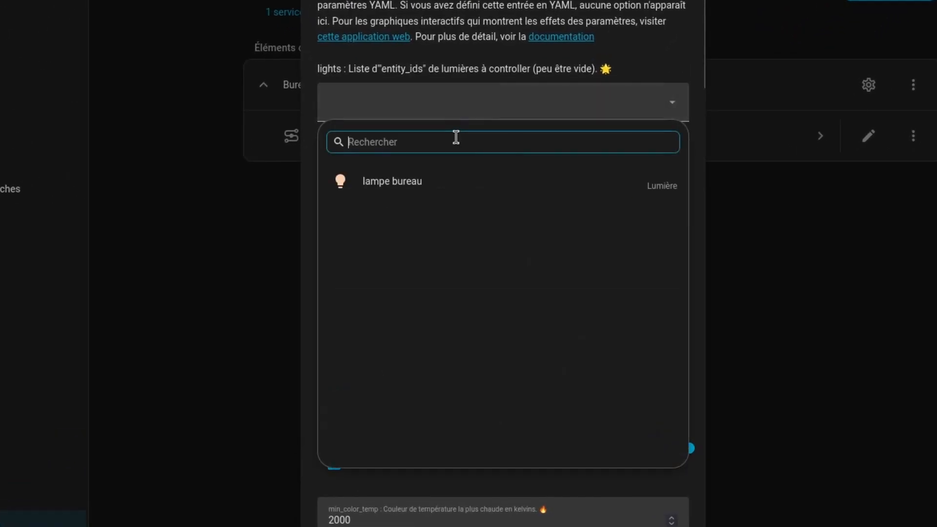
{"action": "left_click", "coordinate": [481, 188]}
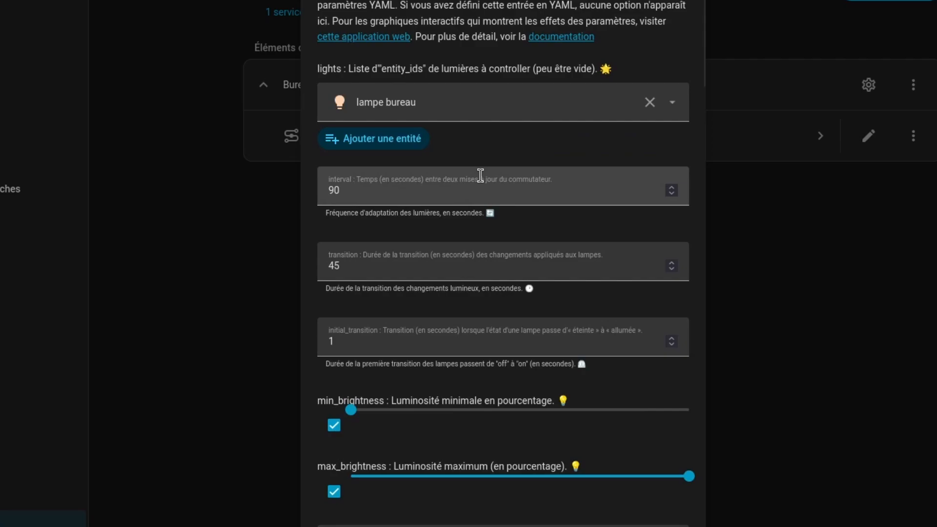
{"action": "left_click", "coordinate": [386, 146]}
{"action": "left_click", "coordinate": [468, 127]}
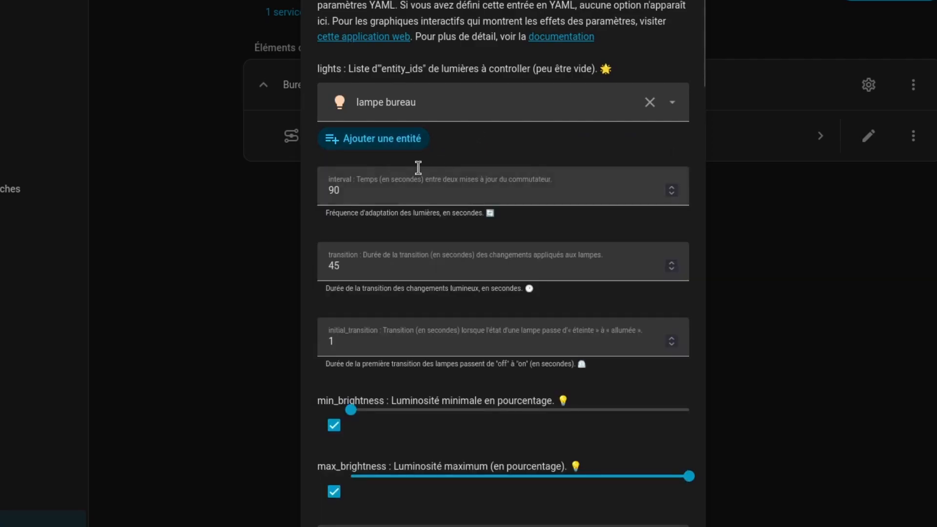
- Review the update interval, transition durations, brightness limits and minimum and maximum color temperatures in the adaptive lighting options
{"action": "left_click", "coordinate": [356, 185]}
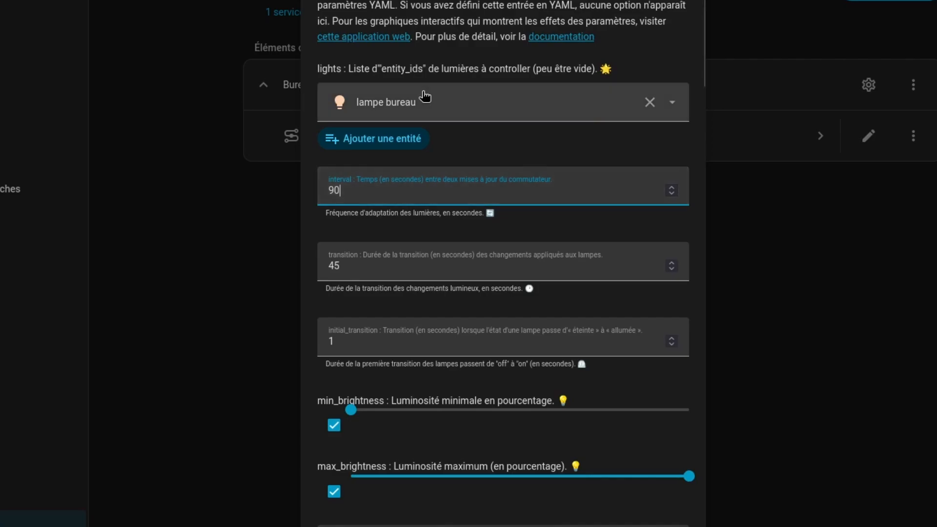
{"action": "left_click", "coordinate": [443, 265]}
{"action": "left_click_drag", "start_coordinate": [445, 275], "coordinate": [190, 271]}
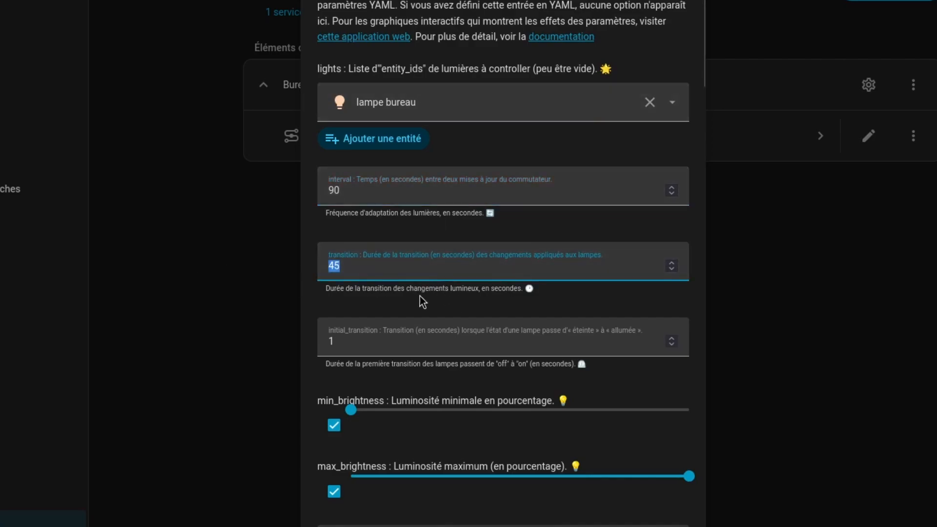
{"action": "scroll", "coordinate": [398, 291], "scroll_direction": "down", "scroll_amount": 3}
{"action": "left_click", "coordinate": [379, 209]}
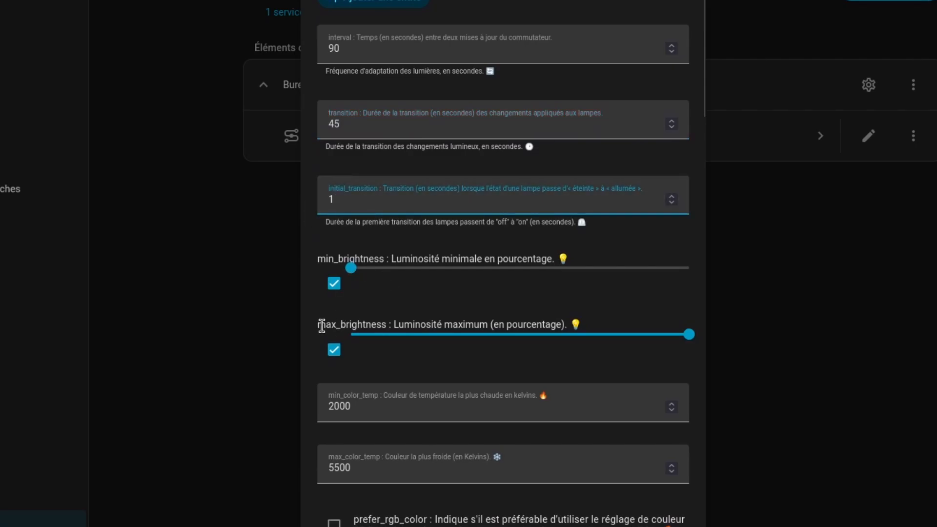
{"action": "scroll", "coordinate": [371, 322], "scroll_direction": "down", "scroll_amount": 3}
{"action": "left_click", "coordinate": [377, 278]}
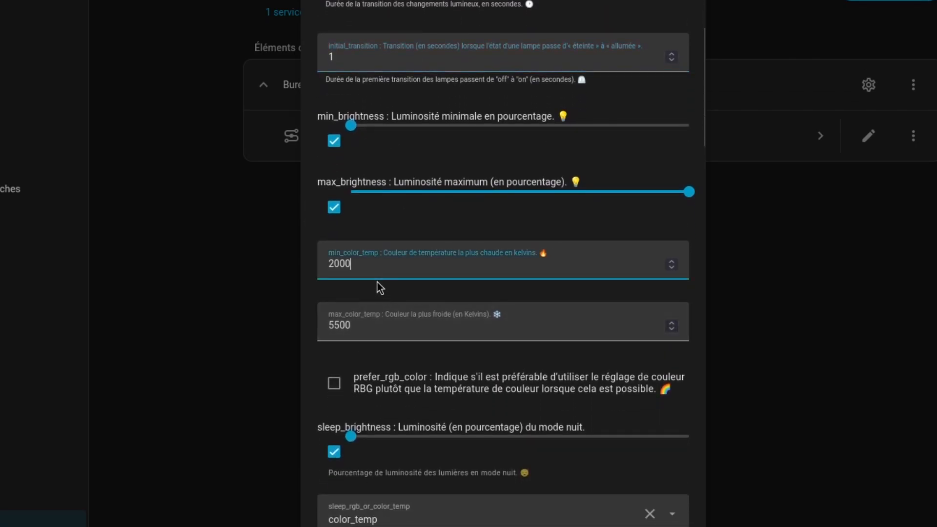
{"action": "left_click", "coordinate": [390, 328]}
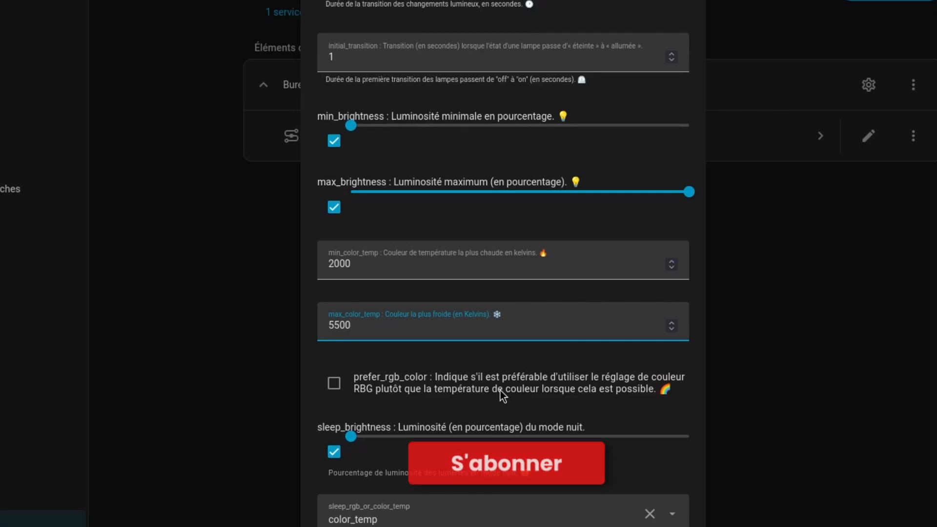
- Examine the RGB preference and the sleep-mode brightness, color and transition options
{"action": "scroll", "coordinate": [500, 389], "scroll_direction": "down", "scroll_amount": 2}
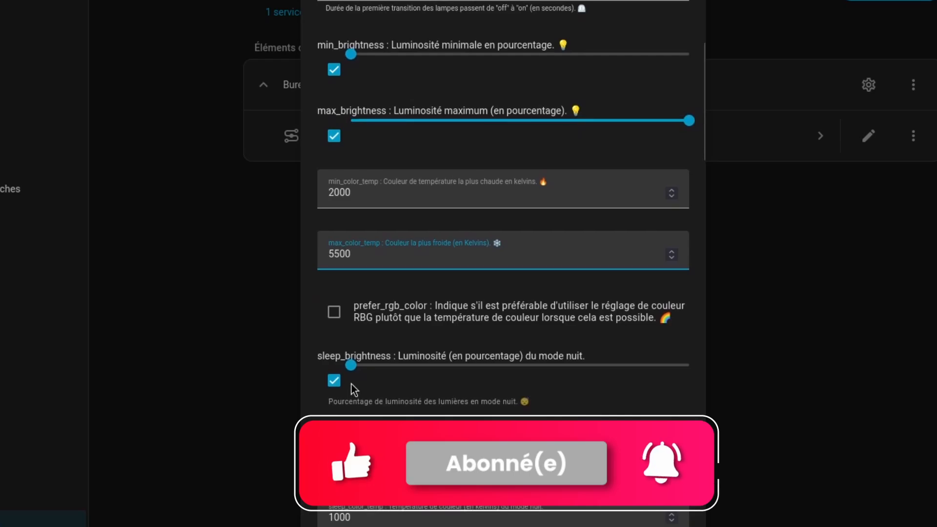
{"action": "scroll", "coordinate": [421, 376], "scroll_direction": "down", "scroll_amount": 2}
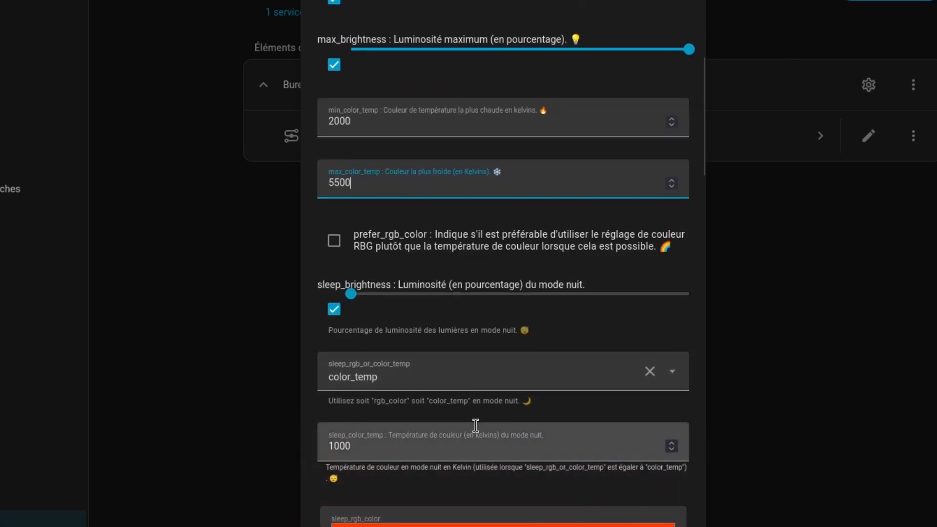
{"action": "scroll", "coordinate": [425, 432], "scroll_direction": "down", "scroll_amount": 2}
{"action": "scroll", "coordinate": [376, 359], "scroll_direction": "down", "scroll_amount": 2}
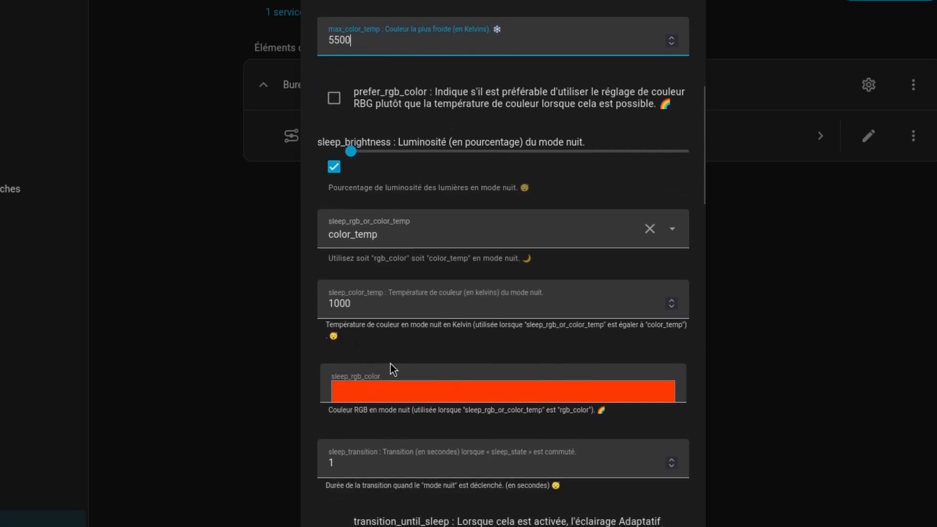
{"action": "scroll", "coordinate": [400, 389], "scroll_direction": "down", "scroll_amount": 1}
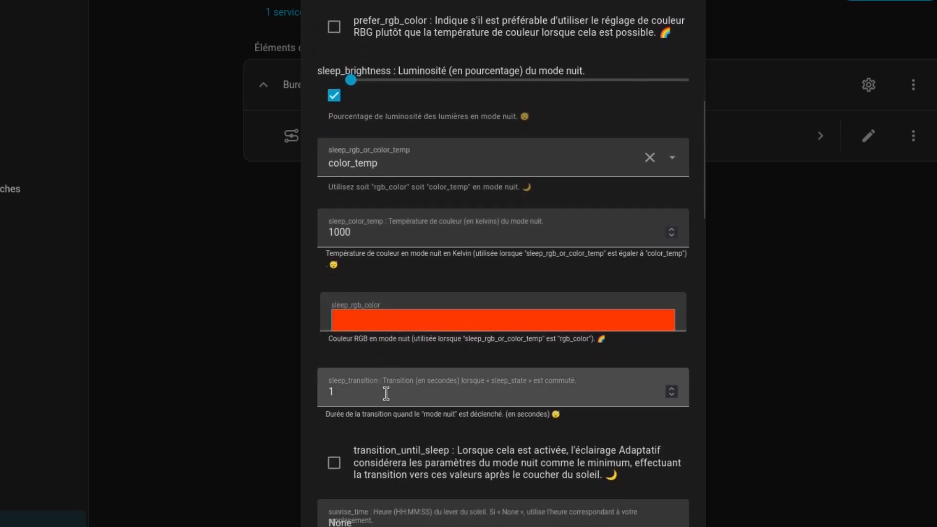
{"action": "scroll", "coordinate": [387, 389], "scroll_direction": "down", "scroll_amount": 3}
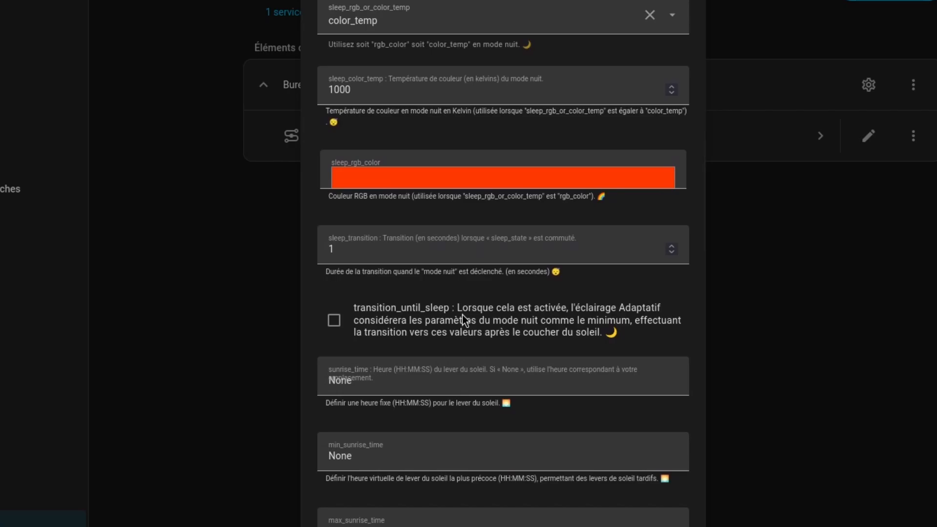
{"action": "scroll", "coordinate": [462, 315], "scroll_direction": "down", "scroll_amount": 3}
- Examine the sunrise and sunset time and offset options, the brightness mode settings and the take_over_control options
{"action": "left_click", "coordinate": [399, 307]}
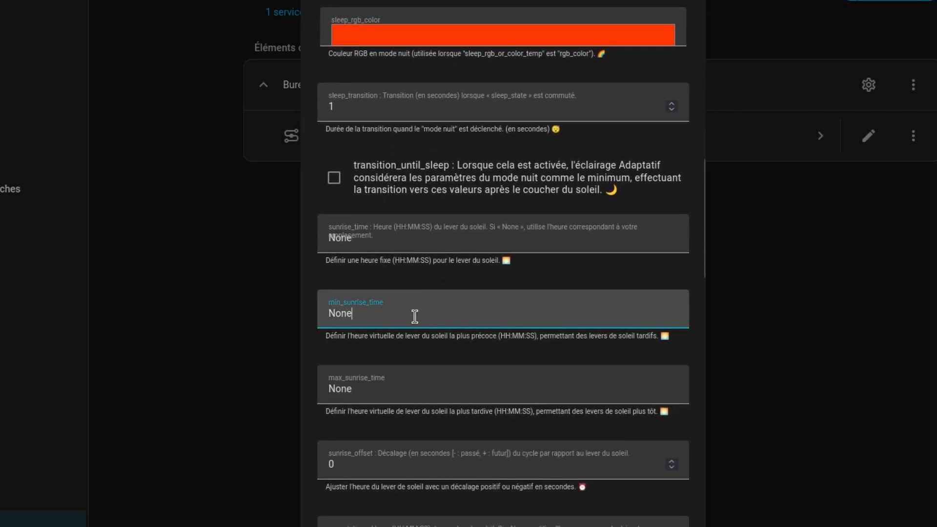
{"action": "scroll", "coordinate": [440, 195], "scroll_direction": "down", "scroll_amount": 10}
{"action": "left_click", "coordinate": [411, 297]}
{"action": "triple_click", "coordinate": [411, 304]}
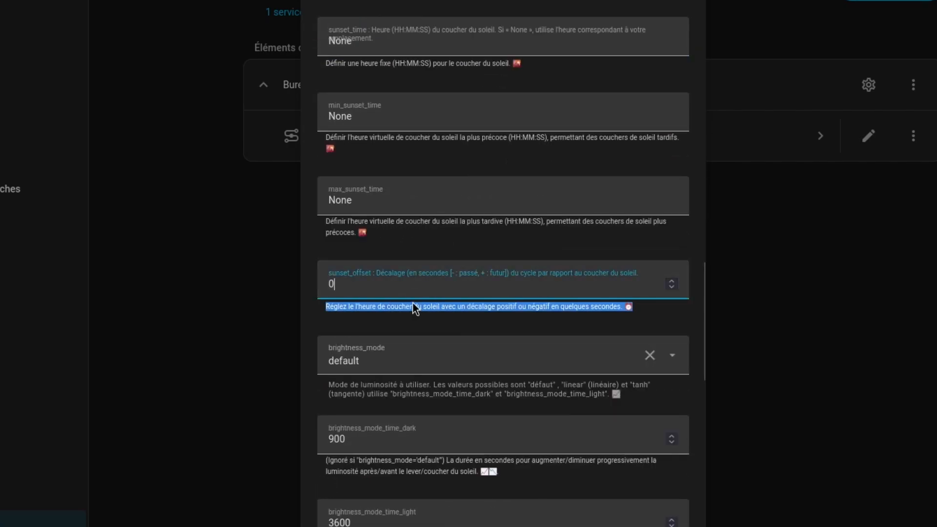
{"action": "scroll", "coordinate": [440, 305], "scroll_direction": "down", "scroll_amount": 2}
{"action": "scroll", "coordinate": [463, 312], "scroll_direction": "down", "scroll_amount": 1}
{"action": "scroll", "coordinate": [464, 311], "scroll_direction": "down", "scroll_amount": 2}
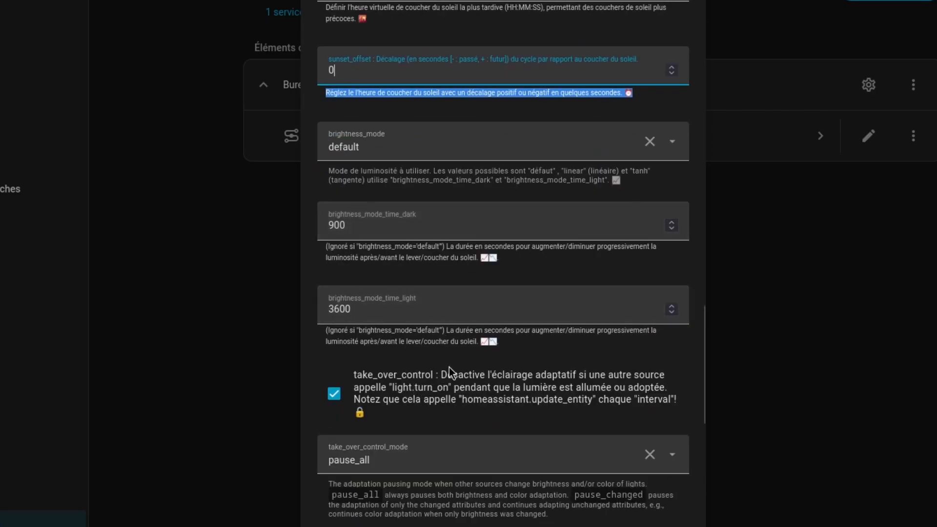
- Review the autoreset, turn-on command, delay and intercept options, and save the Bureau adaptive lighting options
{"action": "scroll", "coordinate": [533, 241], "scroll_direction": "down", "scroll_amount": 10}
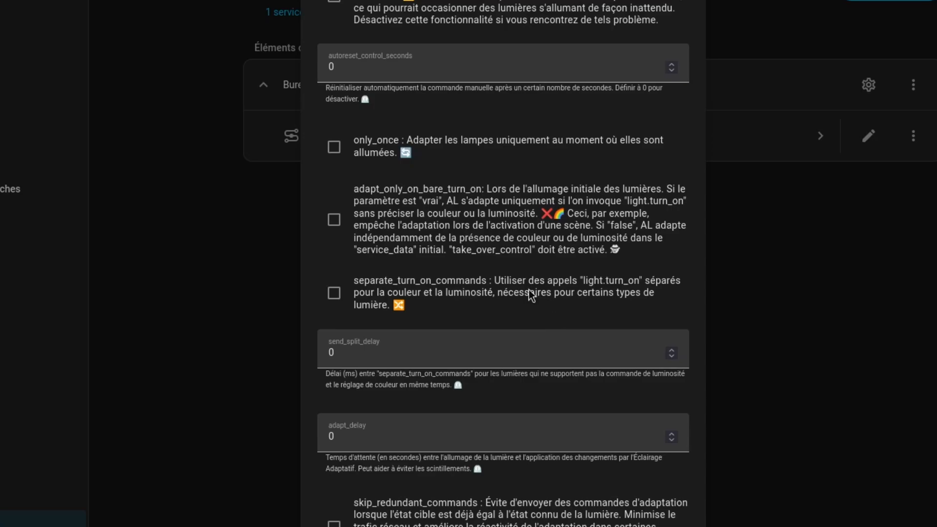
{"action": "scroll", "coordinate": [449, 262], "scroll_direction": "down", "scroll_amount": 3}
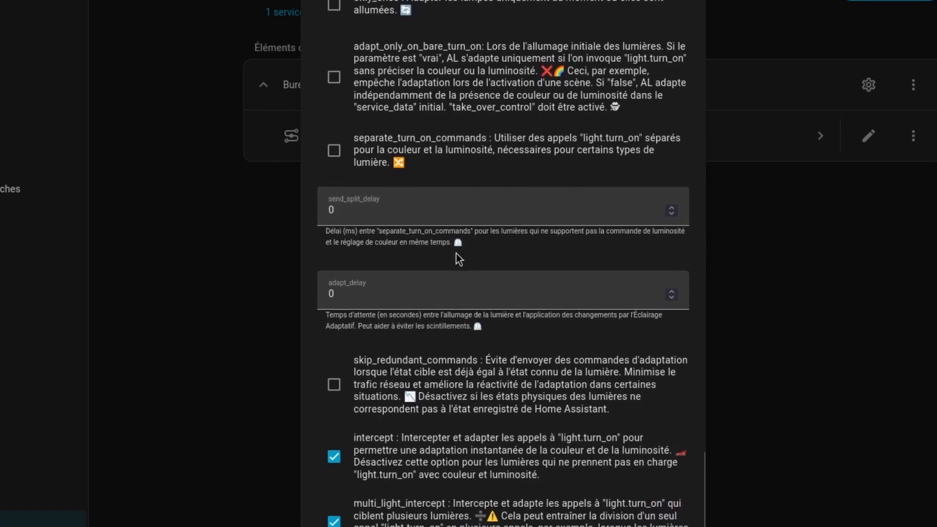
{"action": "scroll", "coordinate": [456, 268], "scroll_direction": "down", "scroll_amount": 2}
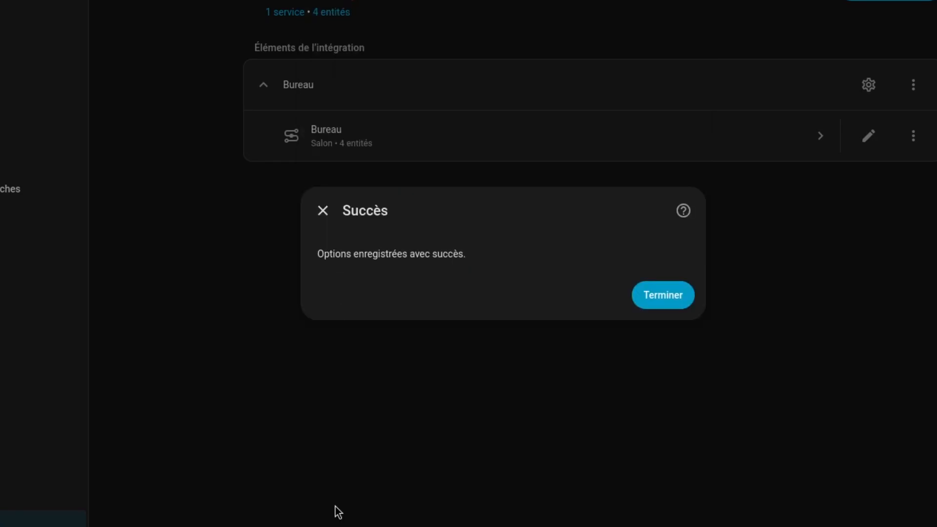
{"action": "left_click", "coordinate": [679, 294]}
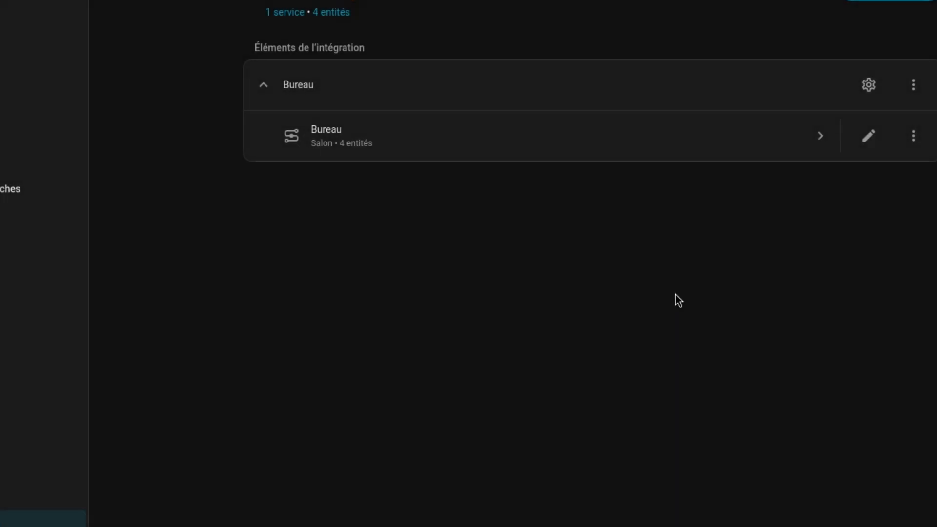
- Open the Bureau adaptive lighting device and inspect its Adapt Brightness, Adapt Color and Sleep Mode controls
{"action": "left_click", "coordinate": [586, 120]}
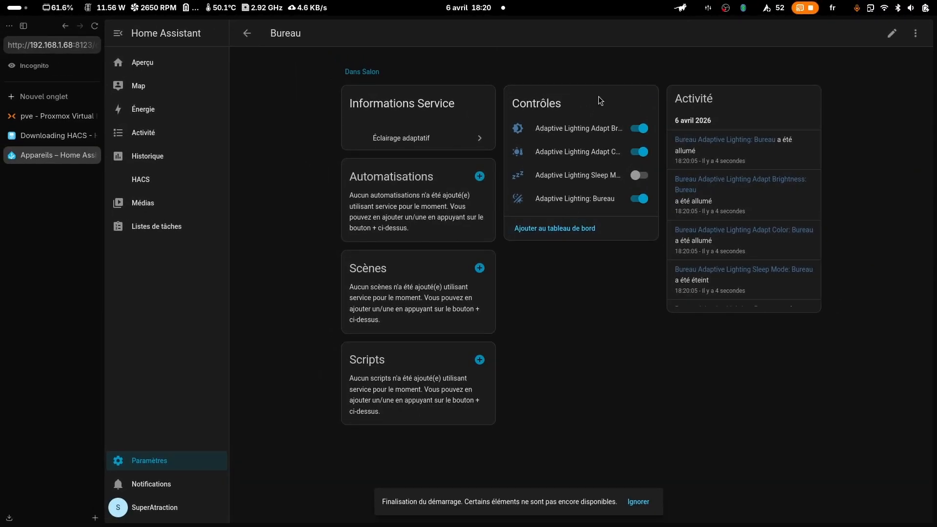
{"action": "left_click", "coordinate": [604, 136]}
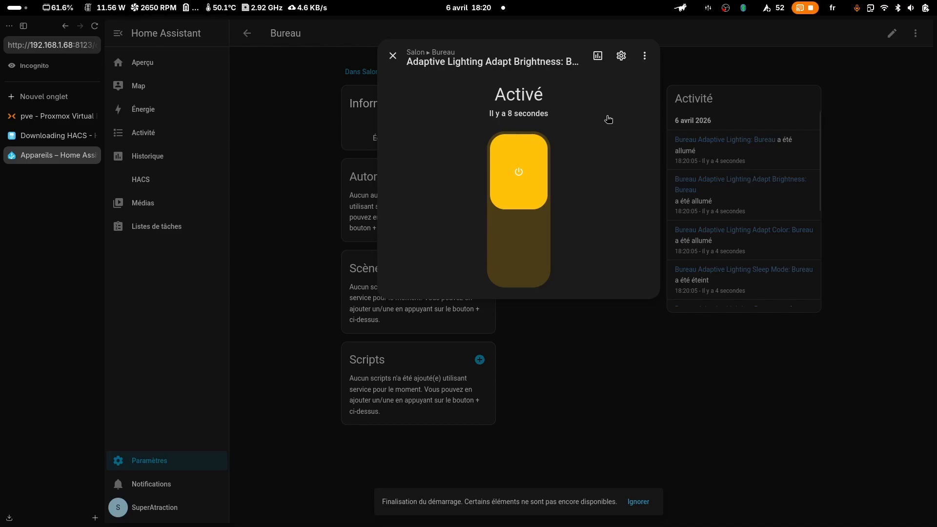
{"action": "key", "text": "Escape"}
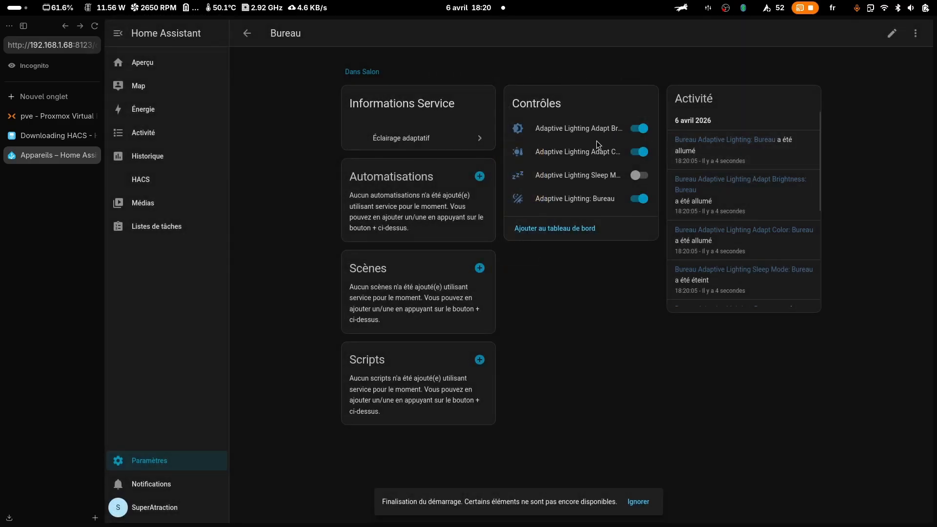
{"action": "left_click", "coordinate": [588, 157]}
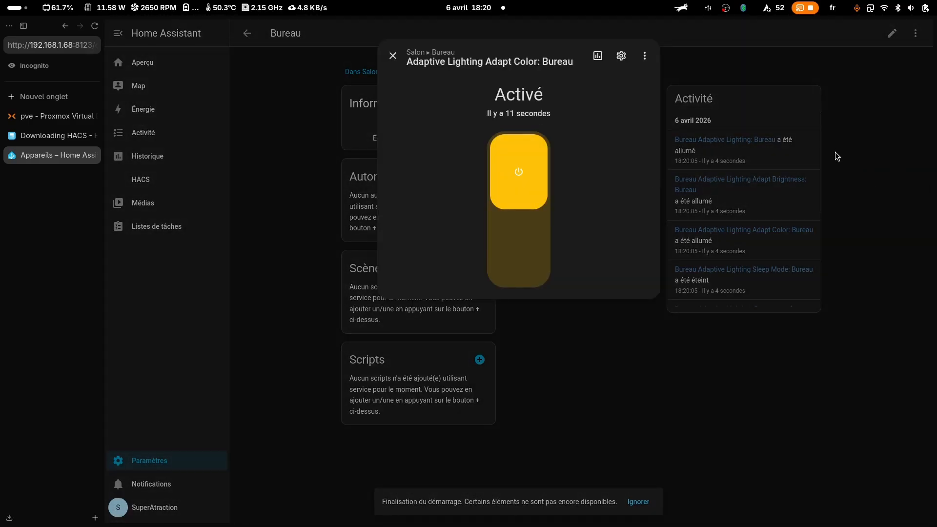
{"action": "left_click", "coordinate": [837, 156]}
{"action": "left_click", "coordinate": [576, 174]}
{"action": "key", "text": "Escape"}
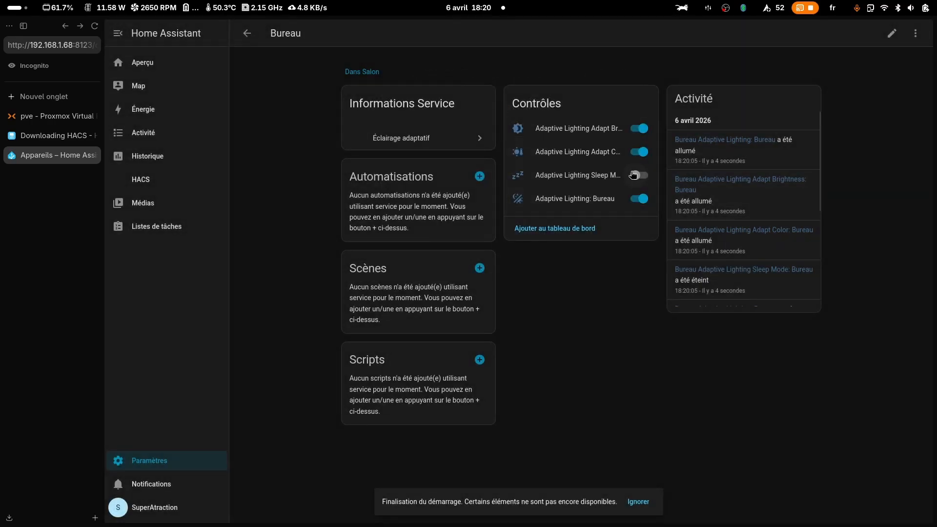
{"action": "left_click", "coordinate": [633, 174]}
{"action": "left_click", "coordinate": [633, 175]}
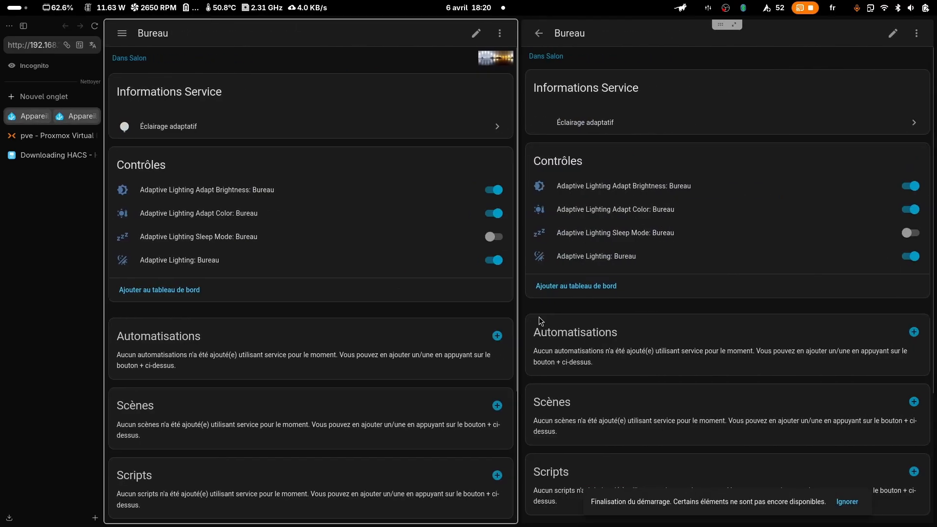
- Show the lampe bureau light controls beside the Bureau device page and test Sleep Mode by turning it on and off
{"action": "left_click", "coordinate": [122, 33]}
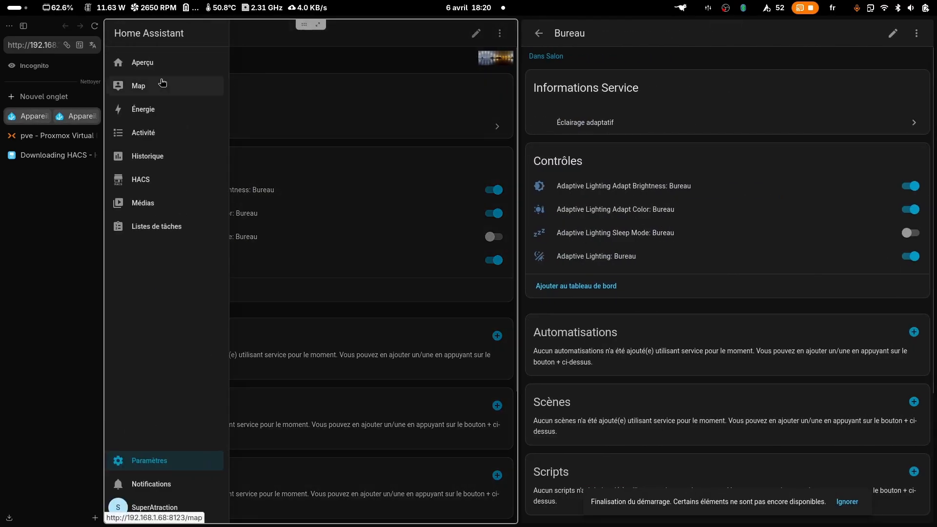
{"action": "left_click", "coordinate": [184, 67]}
{"action": "left_click", "coordinate": [262, 140]}
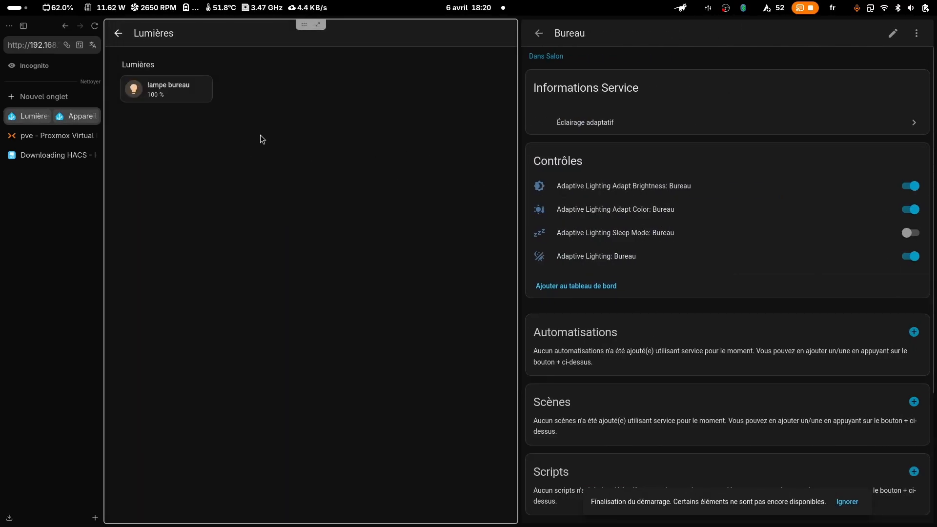
{"action": "left_click", "coordinate": [207, 101]}
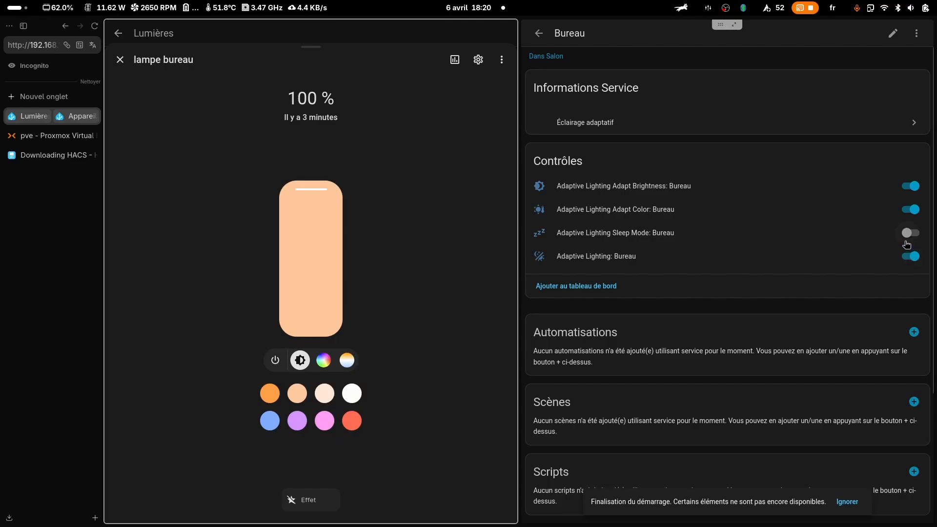
{"action": "left_click", "coordinate": [907, 243]}
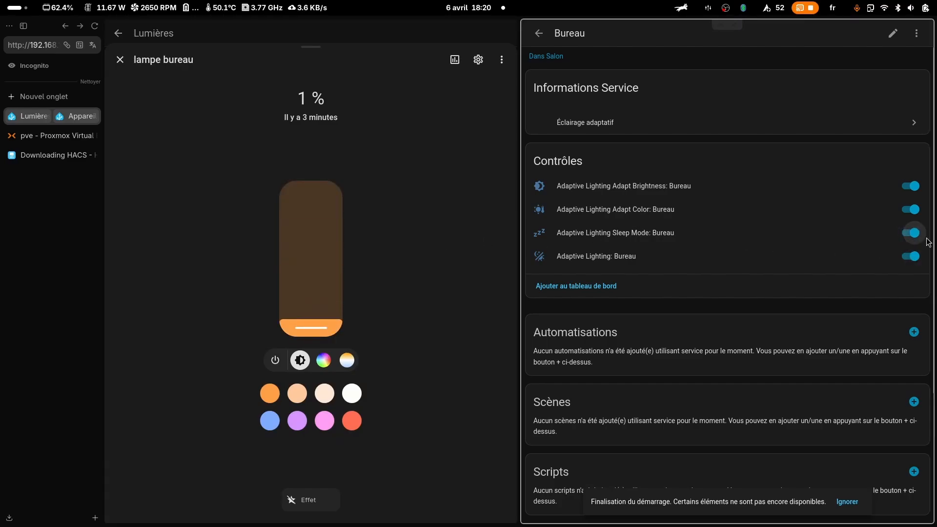
{"action": "left_click", "coordinate": [911, 236]}
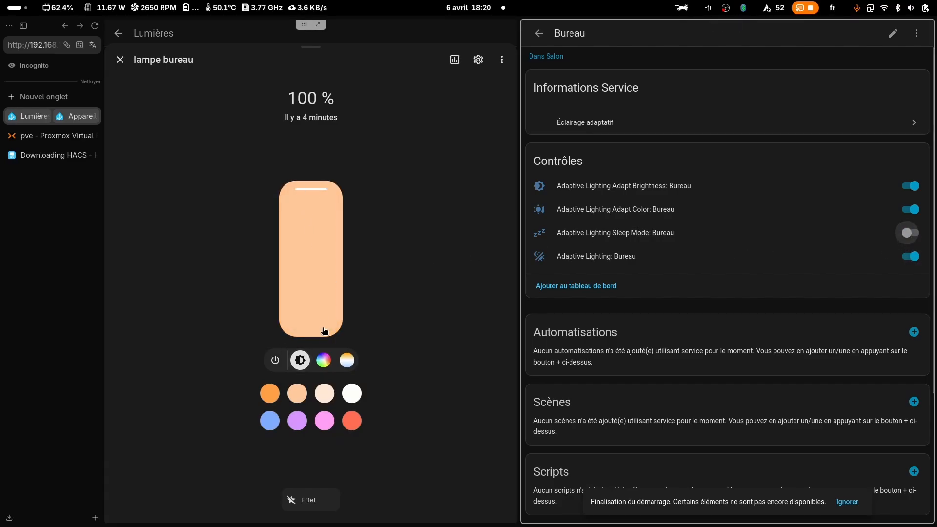
- Set lampe bureau to purple on the color wheel, and switch the lamp off and on again to test adaptation
{"action": "left_click", "coordinate": [324, 360]}
{"action": "left_click_drag", "start_coordinate": [316, 237], "coordinate": [365, 191]}
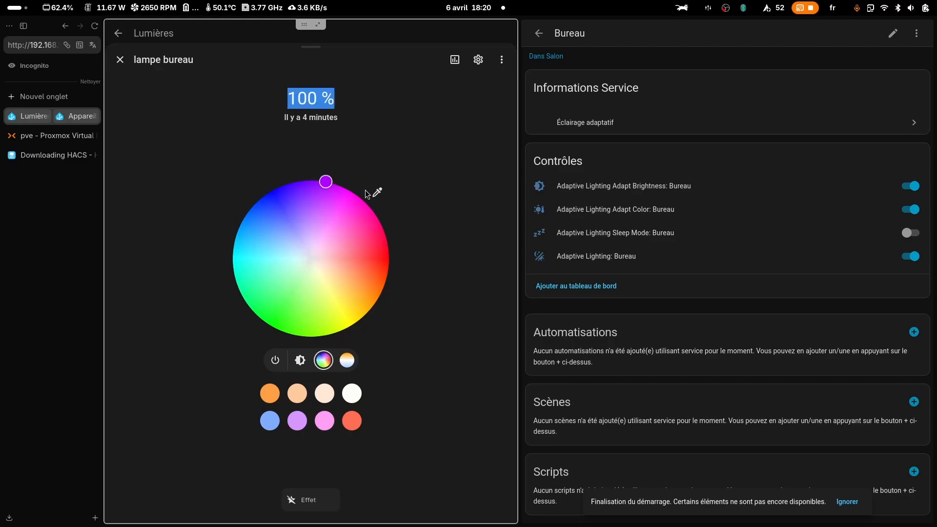
{"action": "left_click", "coordinate": [119, 60]}
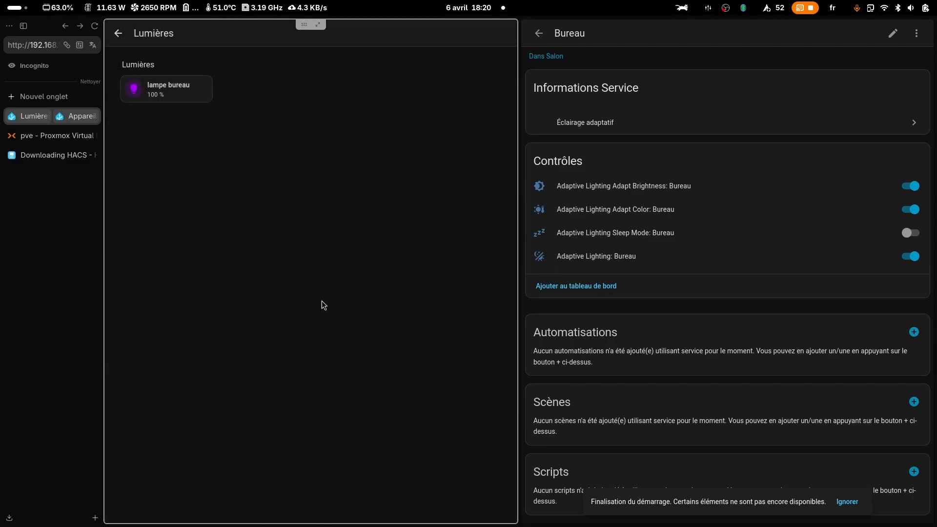
{"action": "left_click", "coordinate": [138, 97]}
{"action": "left_click", "coordinate": [138, 96]}
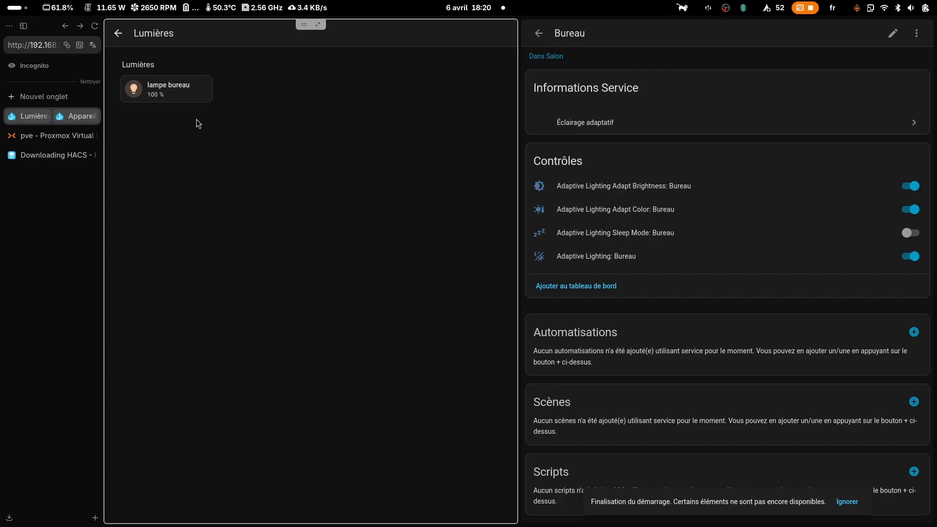
- Set lampe bureau to the warmest color temperature and 70 % brightness, and return to the overview dashboard
{"action": "left_click", "coordinate": [185, 97]}
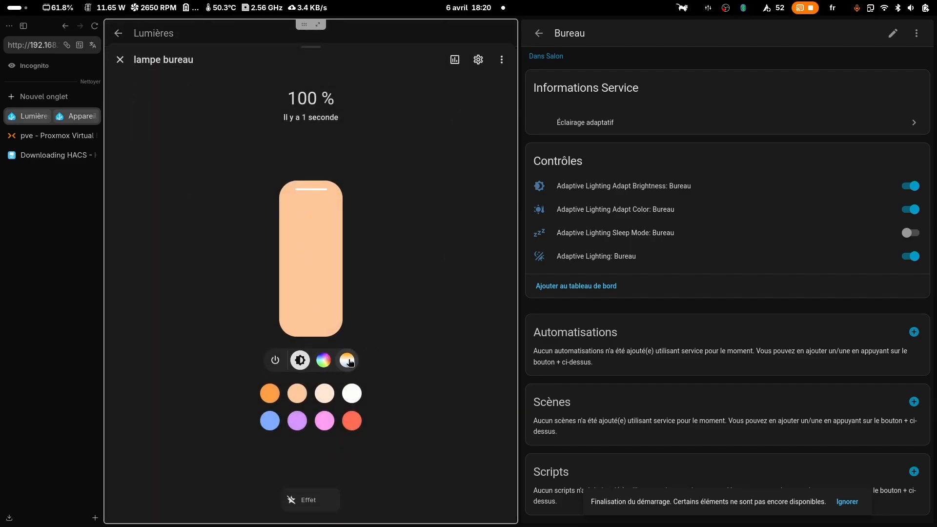
{"action": "left_click", "coordinate": [349, 360]}
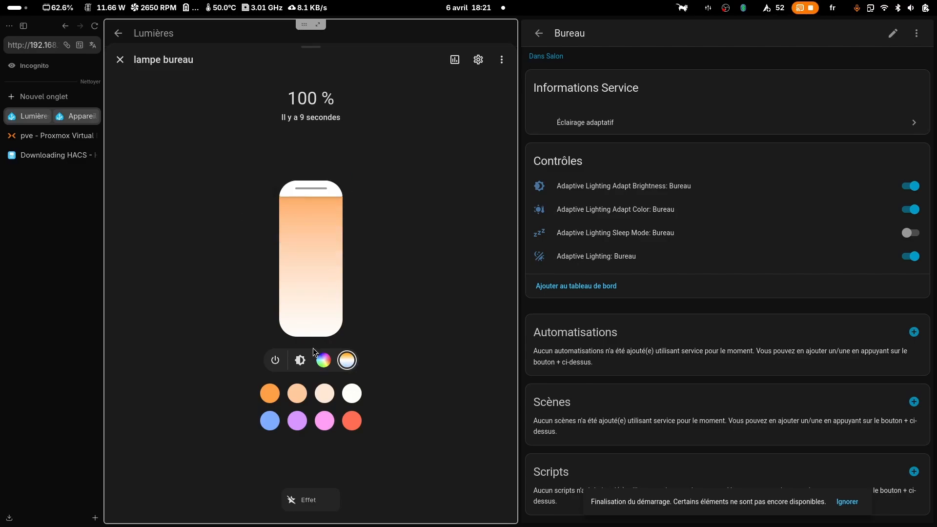
{"action": "left_click", "coordinate": [300, 360]}
{"action": "left_click_drag", "start_coordinate": [330, 235], "coordinate": [325, 231]}
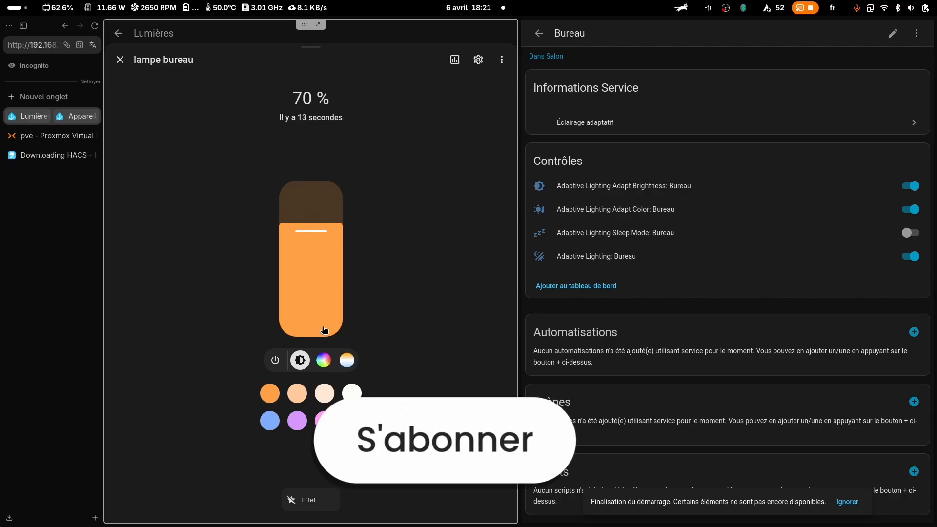
{"action": "left_click", "coordinate": [119, 60]}
{"action": "left_click", "coordinate": [118, 33]}
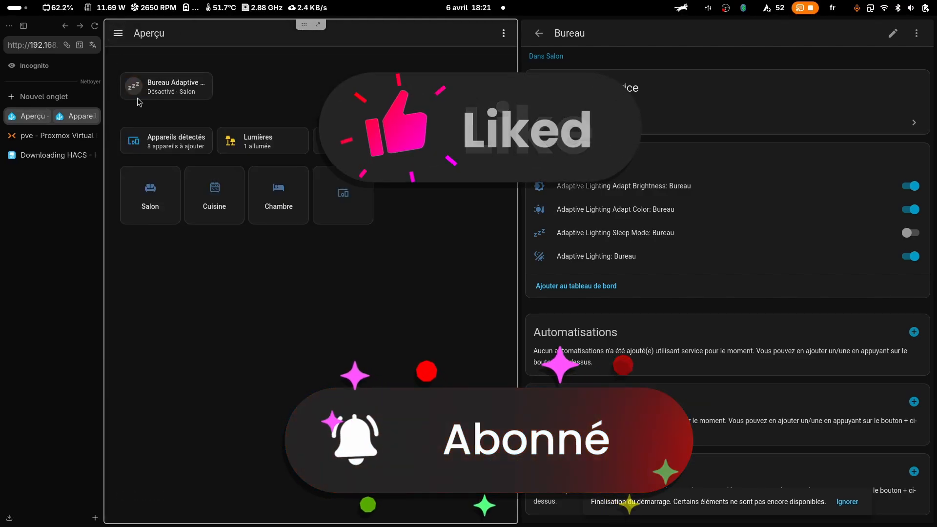
- Open a new browser tab
{"action": "left_click", "coordinate": [53, 99]}
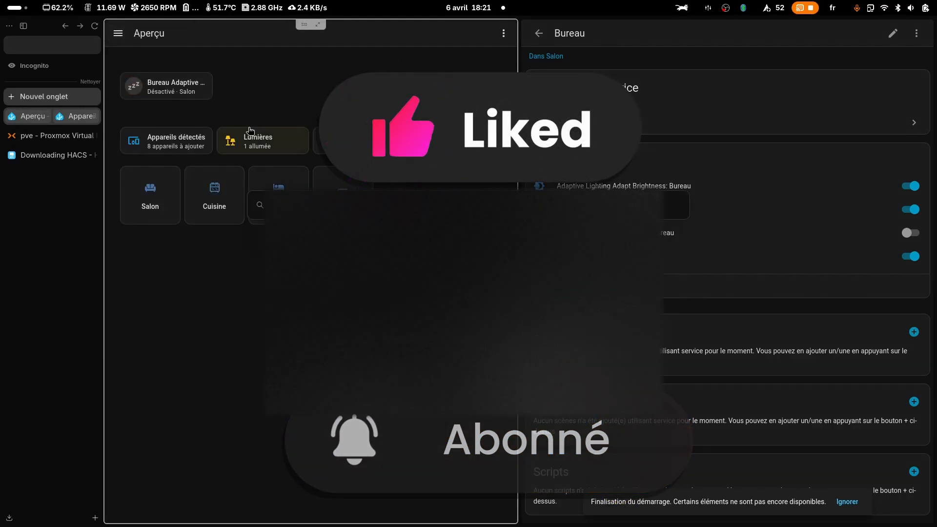